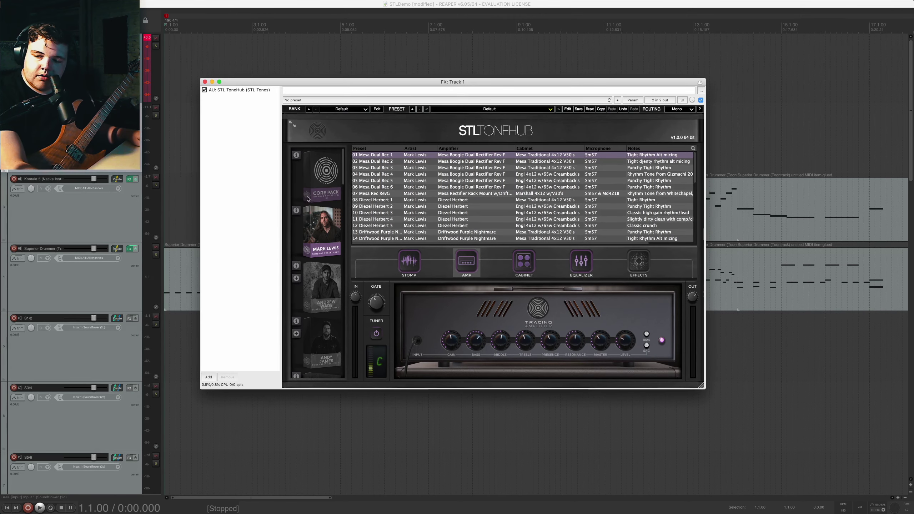
Audition the Mesa Dual Rec tones against the backing track from the project start, and stop playback.
click(178, 9)
key(space)
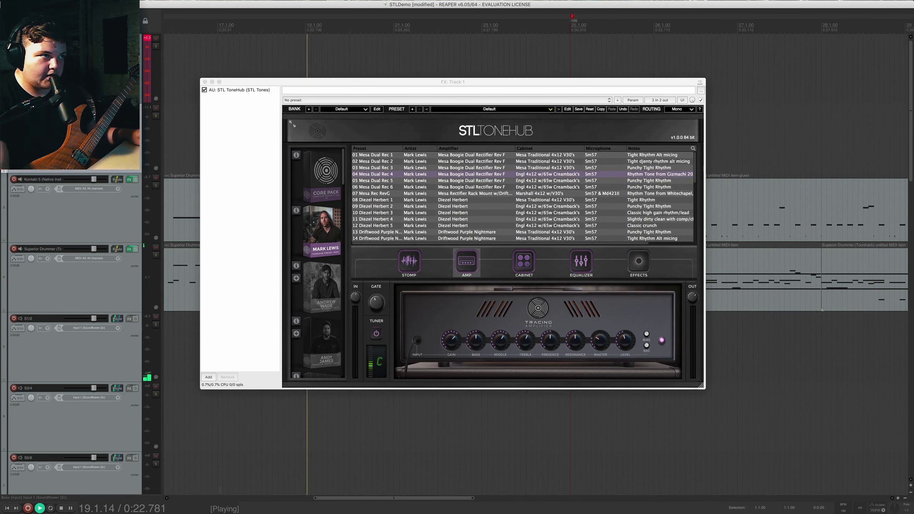
click(245, 194)
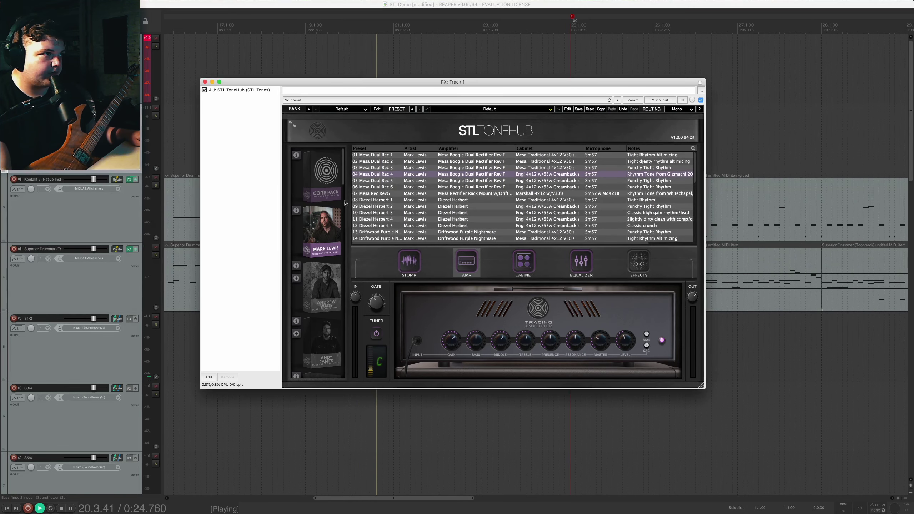
key(space)
Load the 07 Mesa Rec RevG preset, widen the Notes column and start the backing track to audition it.
click(668, 193)
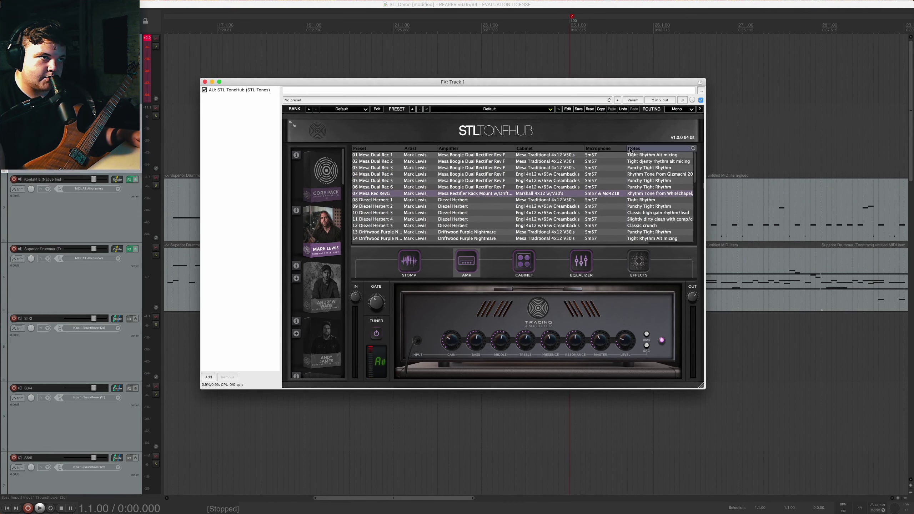
mouse_move(628, 149)
mouse_down()
mouse_move(598, 151)
mouse_move(621, 152)
mouse_up()
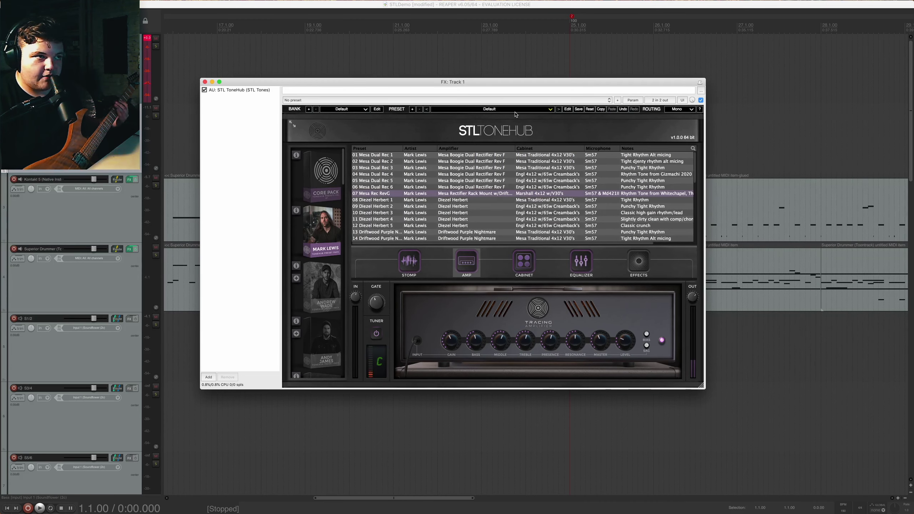
click(403, 10)
key(space)
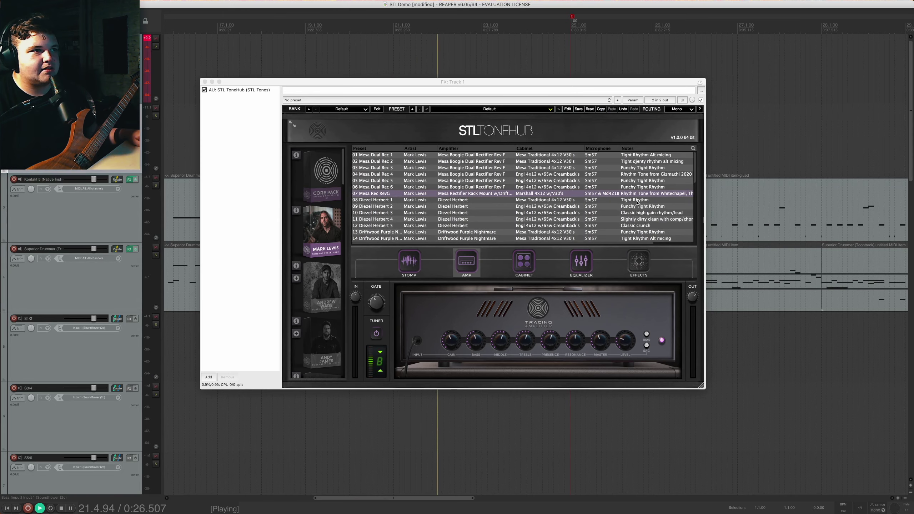
Load the 13 Driftwood Purple Nightmare 1 preset, widen the Preset column and audition the tone with the backing track.
click(500, 232)
key(space)
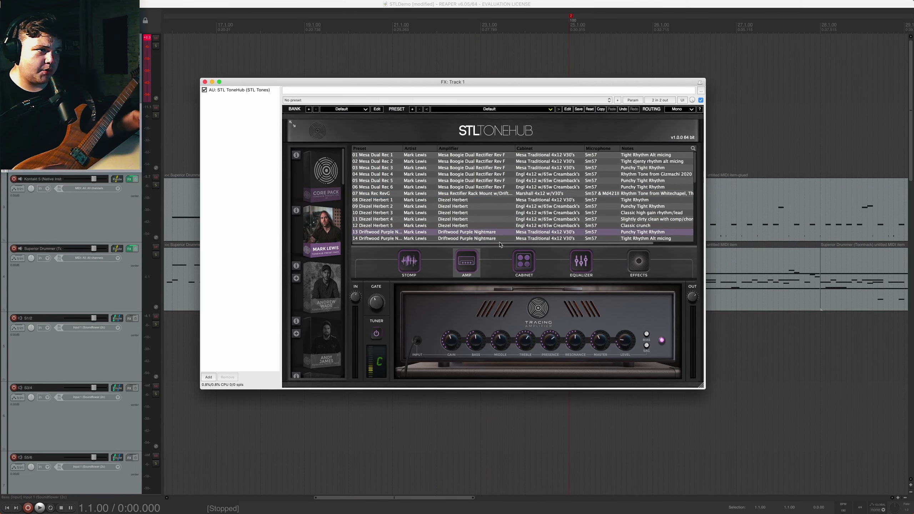
scroll(516, 226, down, 3)
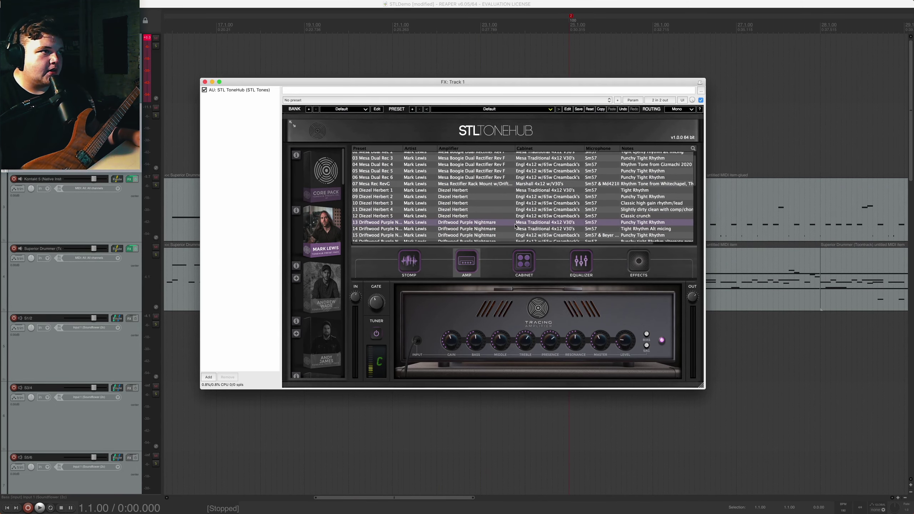
scroll(516, 226, down, 4)
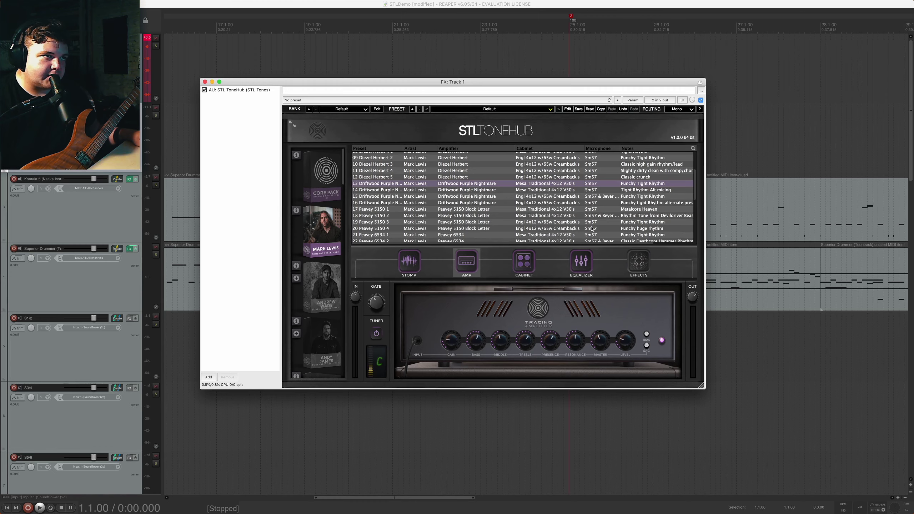
click(487, 10)
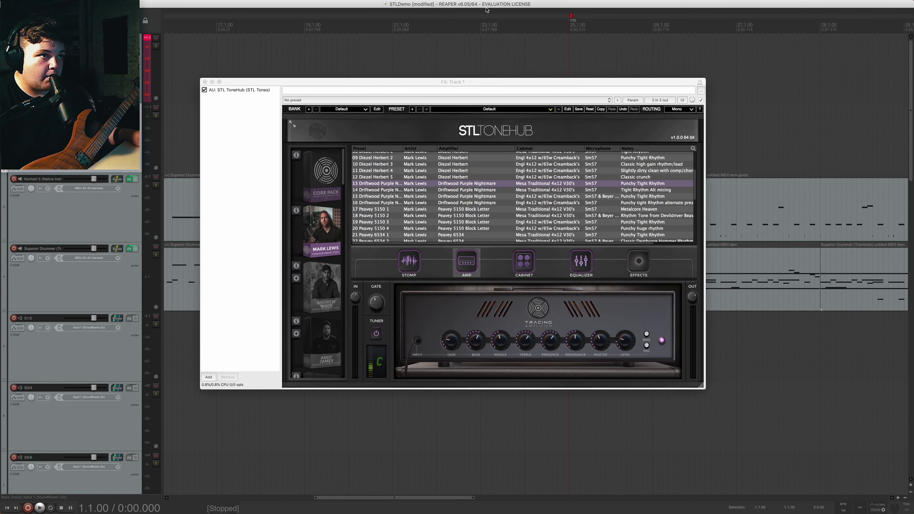
drag(403, 148, 429, 150)
key(space)
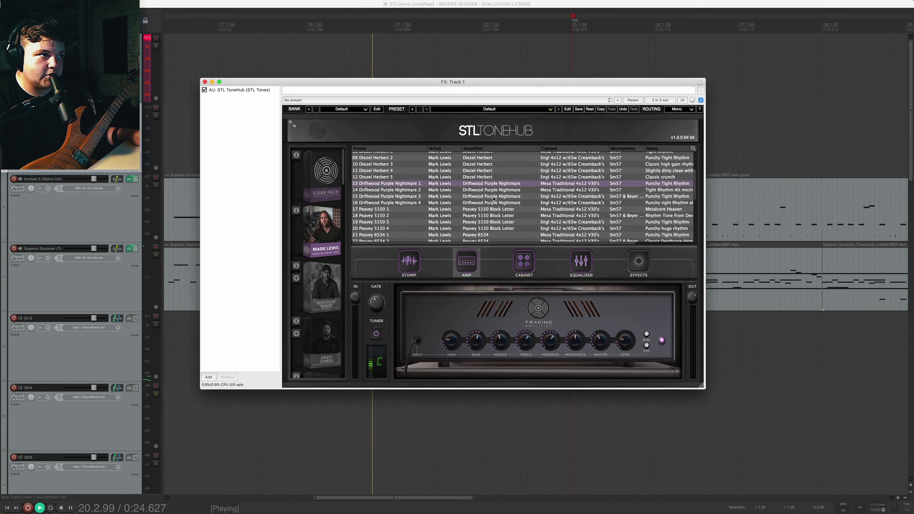
Stop playback, move on to the 15 Driftwood Purple Nightmare 3 preset and audition it over the backing track.
click(503, 190)
key(space)
click(523, 197)
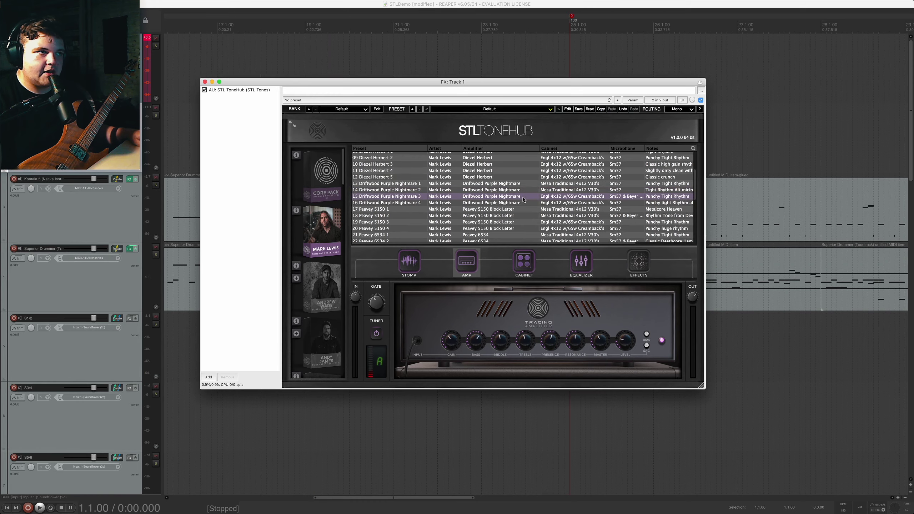
key(space)
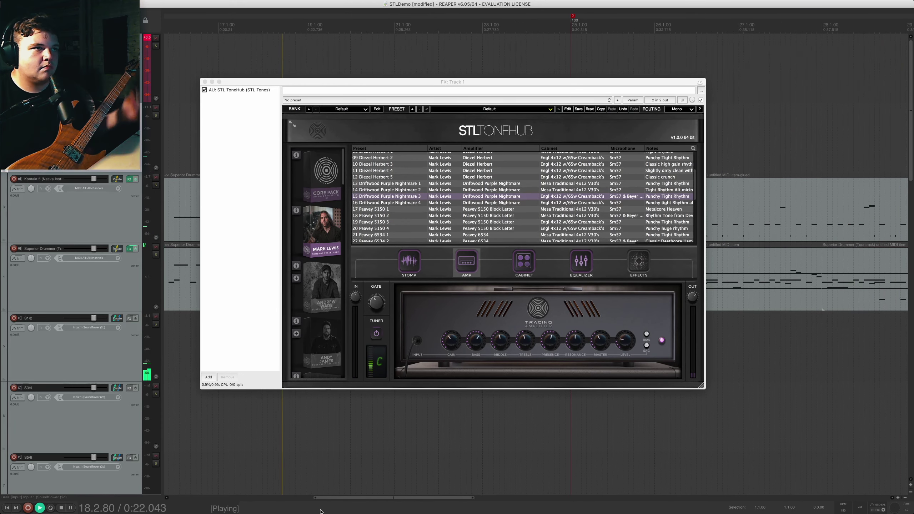
Stop playback, step through 16 Driftwood Purple Nightmare 4 to the 17 Peavey 5150 1 preset, and play the backing track.
click(396, 206)
key(space)
click(398, 203)
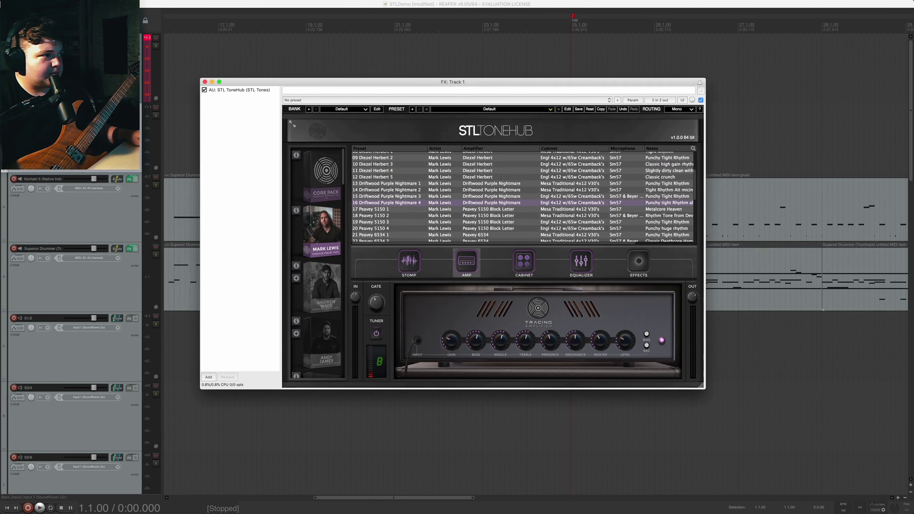
key(Down)
key(space)
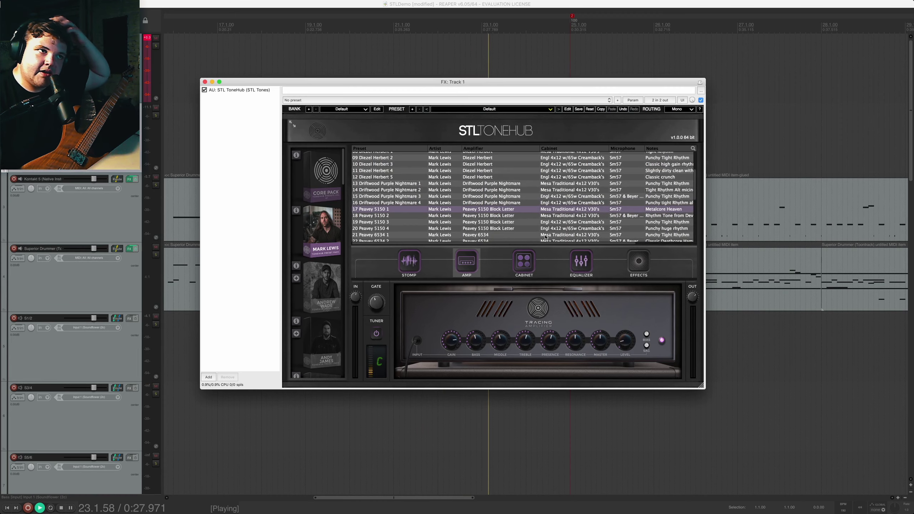
Stop the running playback, load the 18 Peavey 5150 2 preset and audition it once through the backing track.
click(526, 507)
key(Home)
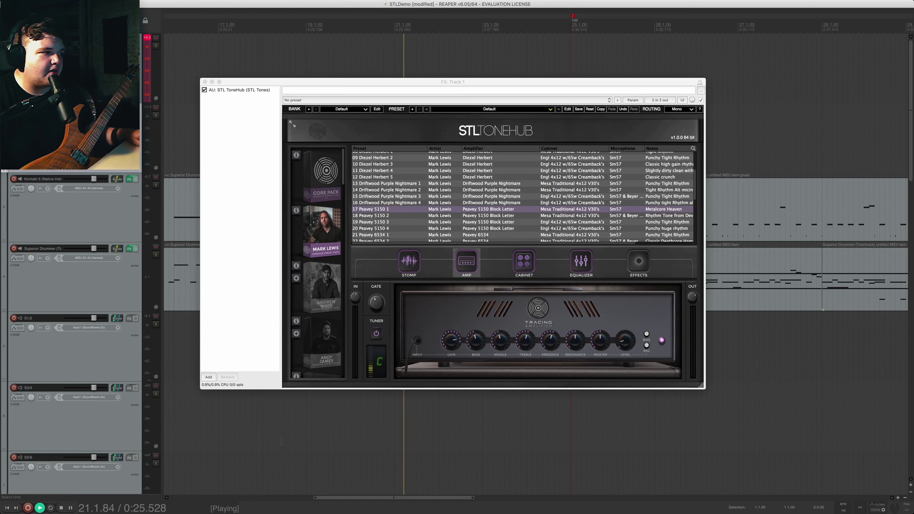
key(space)
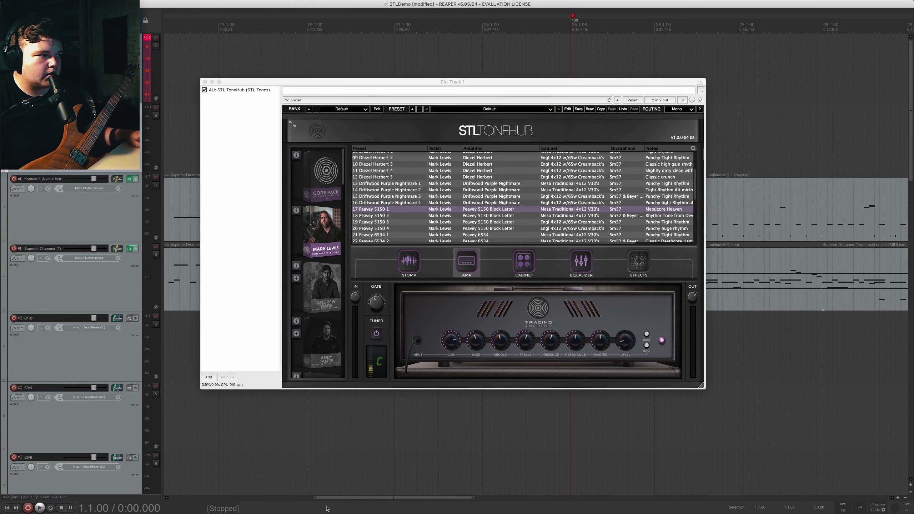
click(652, 215)
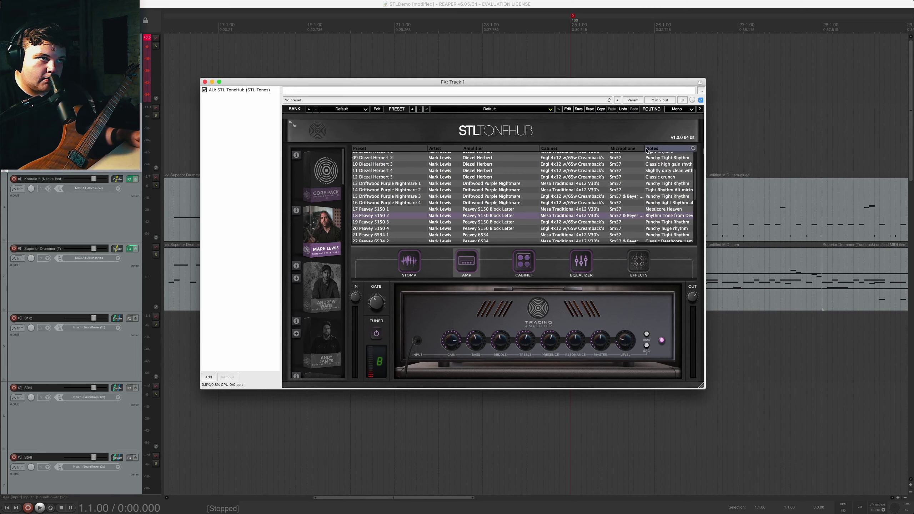
mouse_move(645, 152)
mouse_down()
mouse_move(614, 152)
mouse_move(647, 155)
mouse_up()
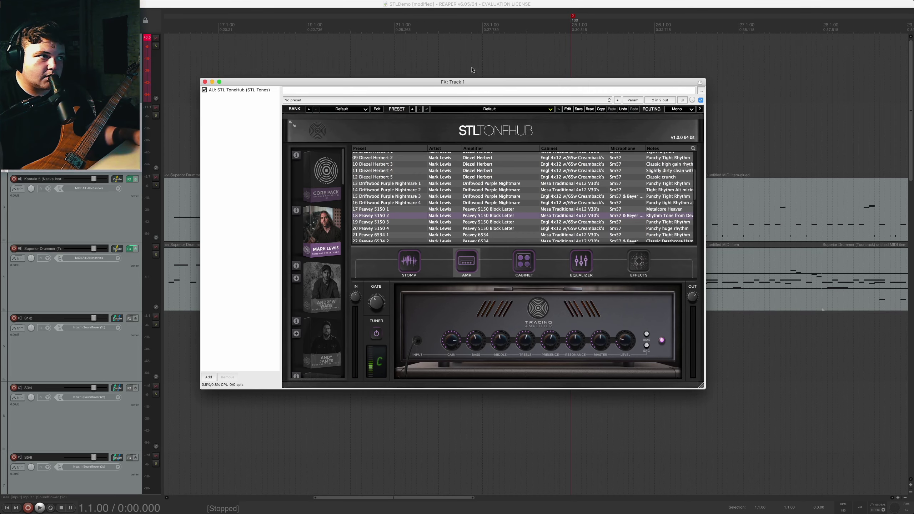
click(372, 4)
key(space)
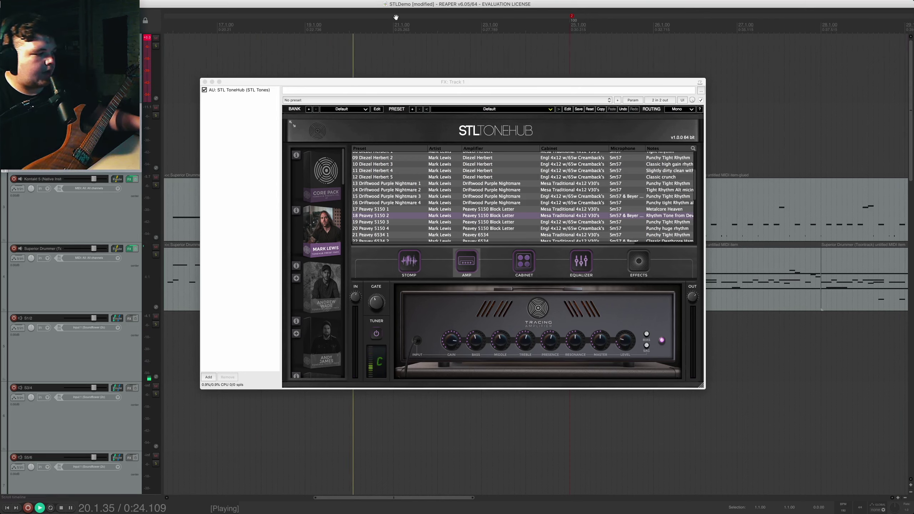
key(space)
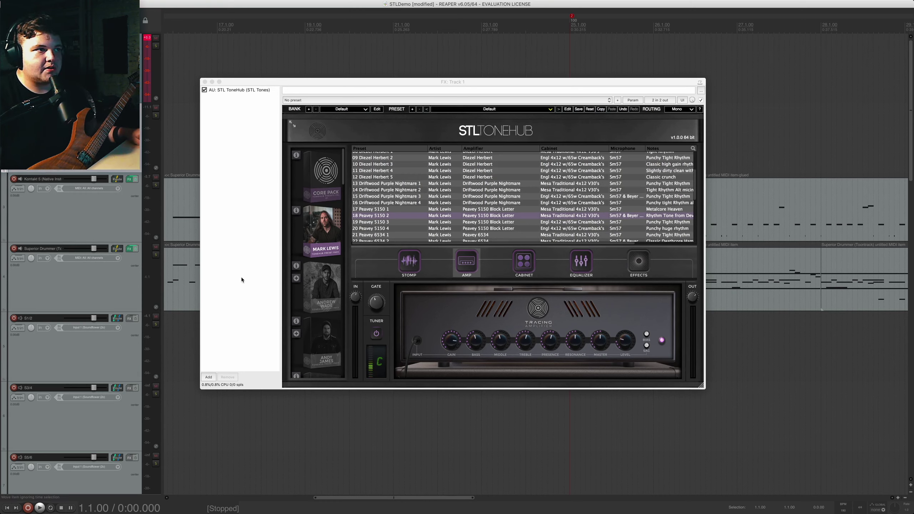
Load the 19 Peavey 5150 3 preset, audition it with the backing track and stop playback.
click(355, 243)
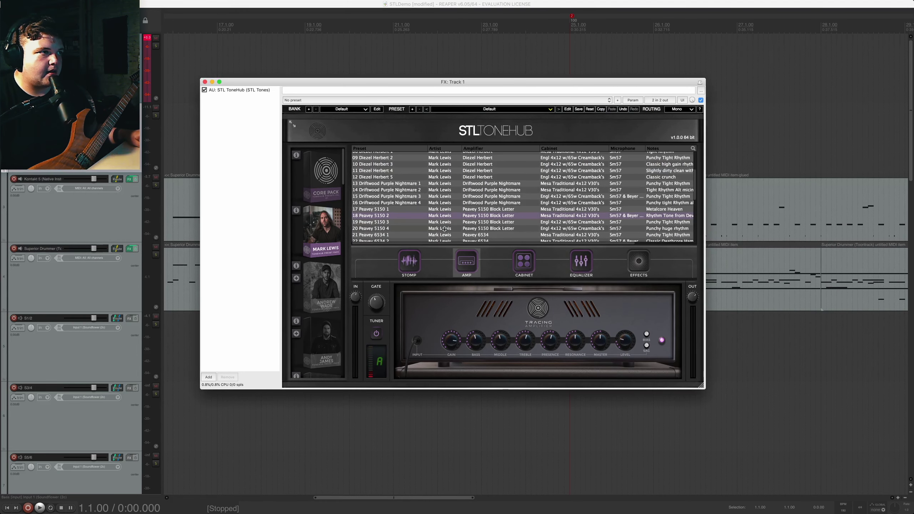
click(422, 222)
click(347, 7)
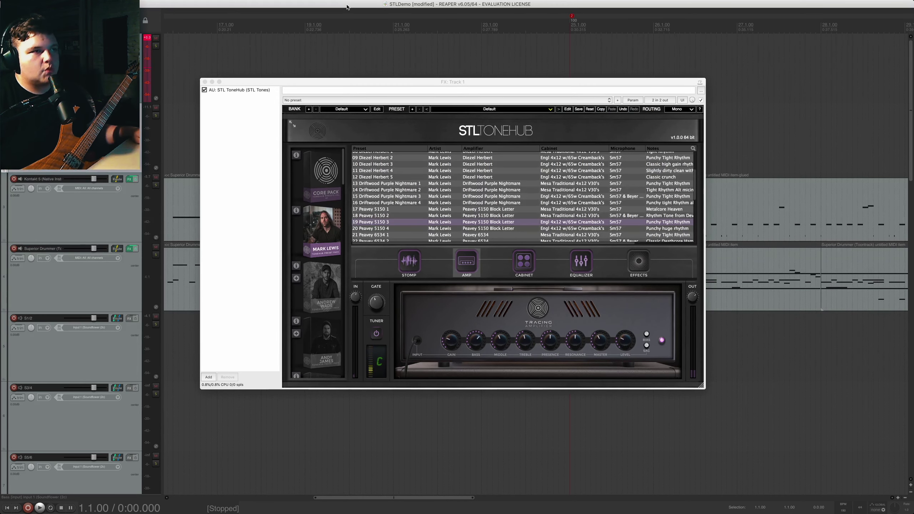
key(space)
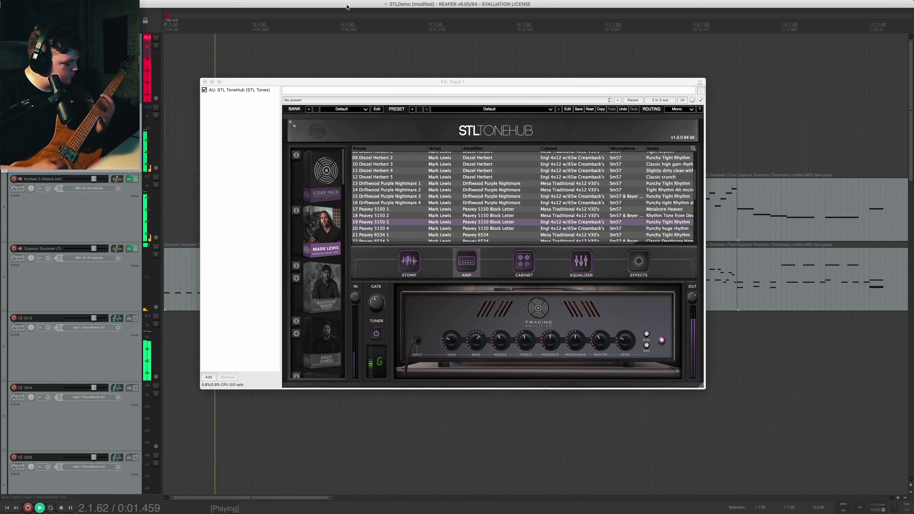
key(space)
key(space)
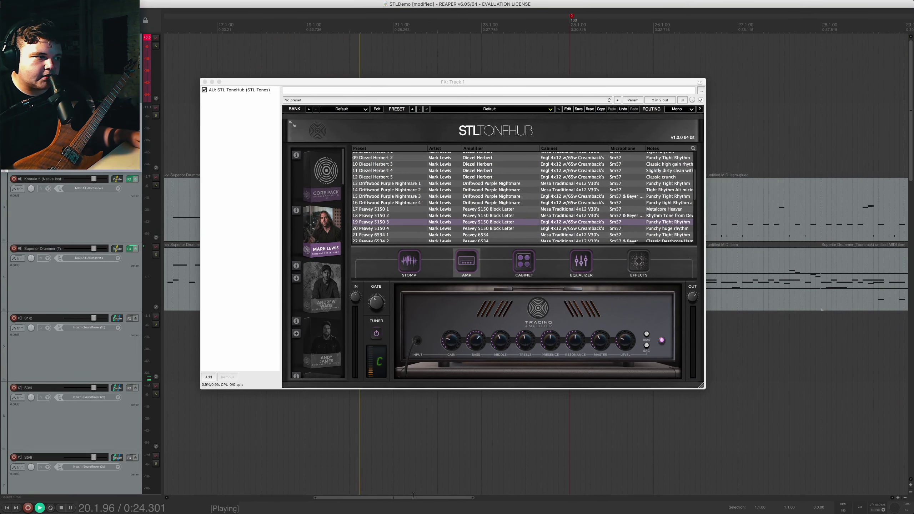
key(space)
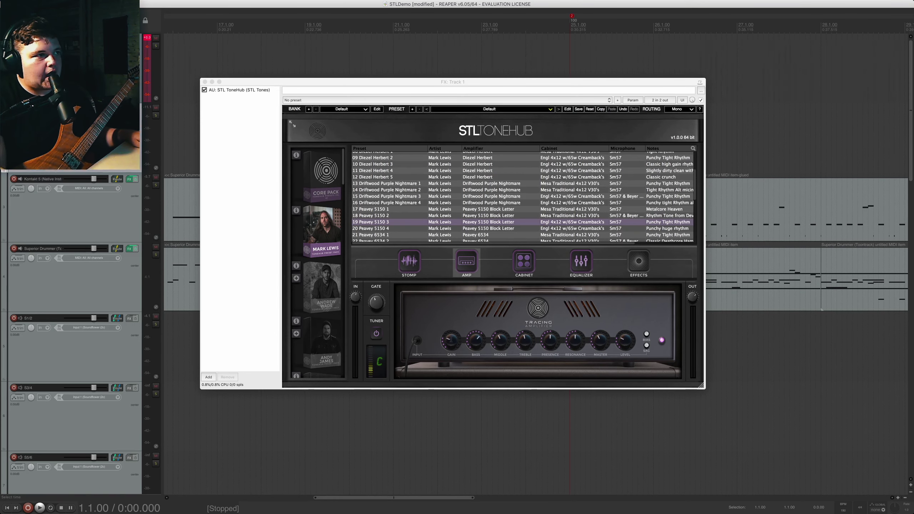
Step through 20 Peavey 5150 4 to the 21 Peavey 6534 1 preset and audition it over the backing track.
click(528, 226)
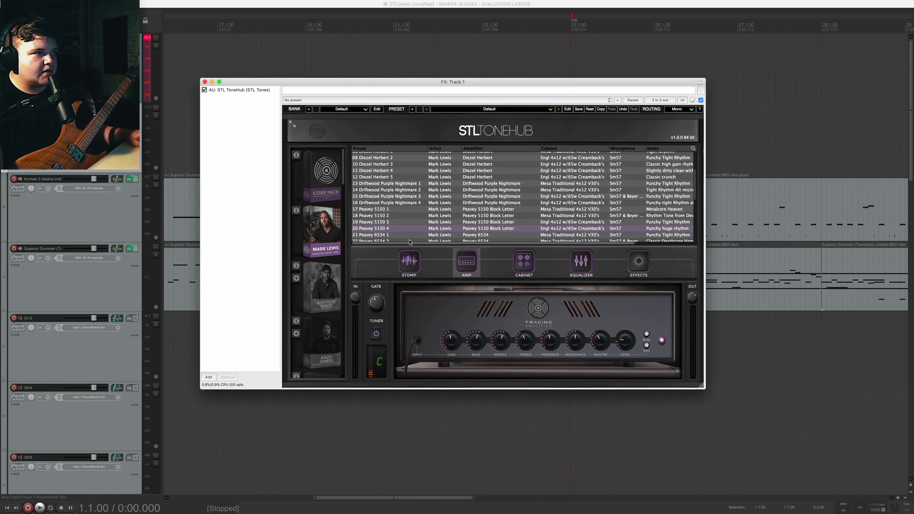
scroll(536, 222, down, 3)
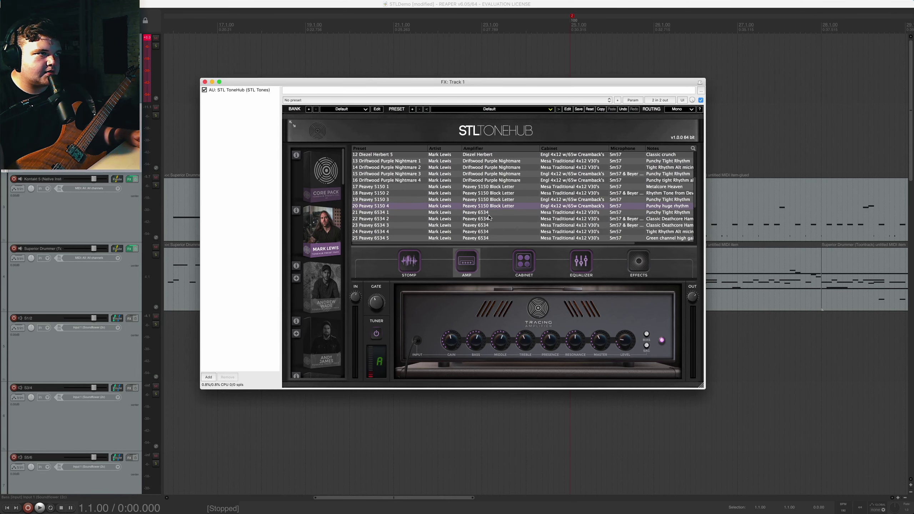
click(498, 216)
click(362, 6)
key(space)
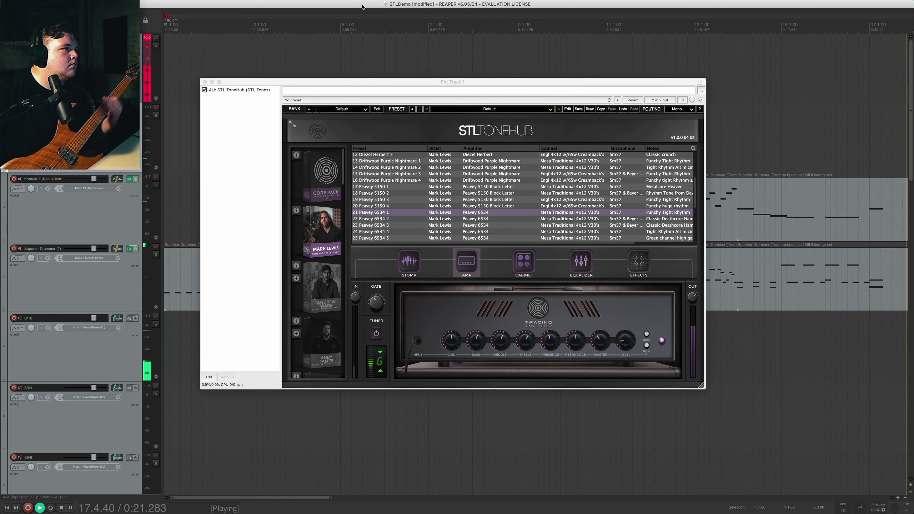
key(space)
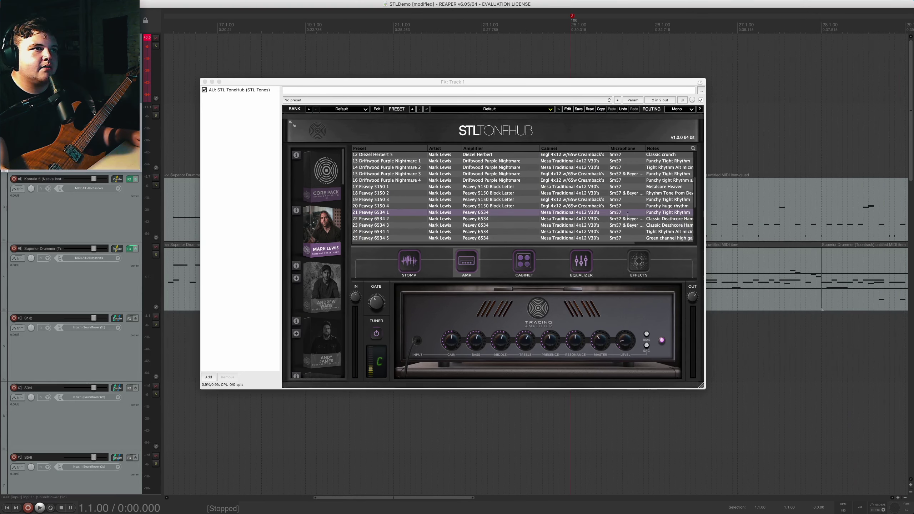
Load the 22 Peavey 6534 2 preset, widen the Notes column and start the backing track to hear it.
click(490, 220)
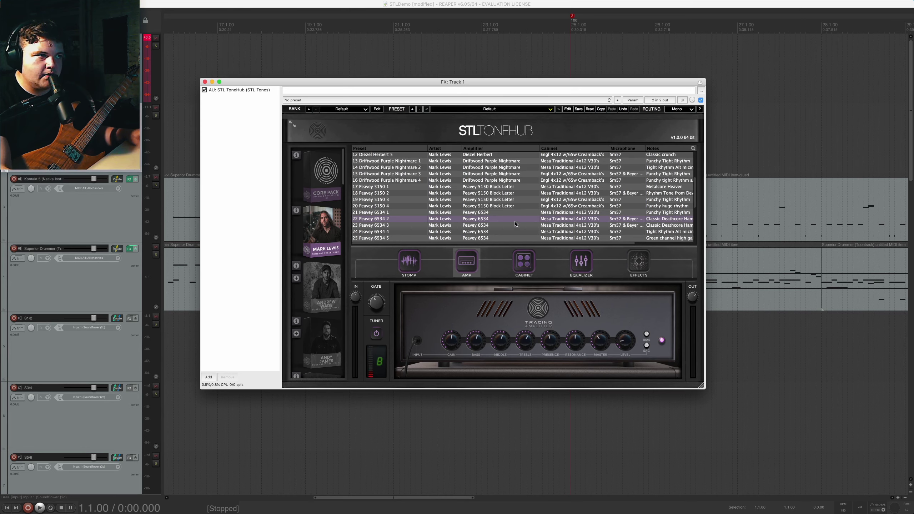
mouse_move(645, 149)
mouse_down()
mouse_move(621, 153)
mouse_move(639, 155)
mouse_up()
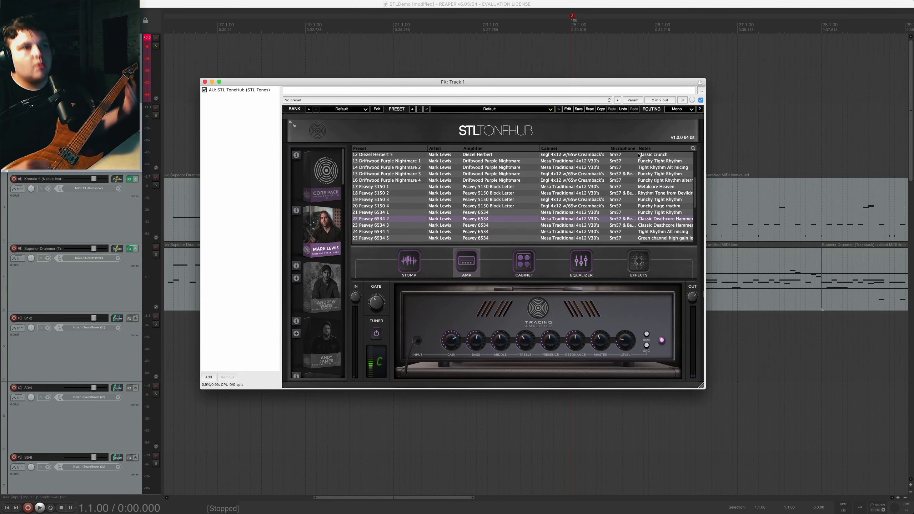
click(358, 9)
key(space)
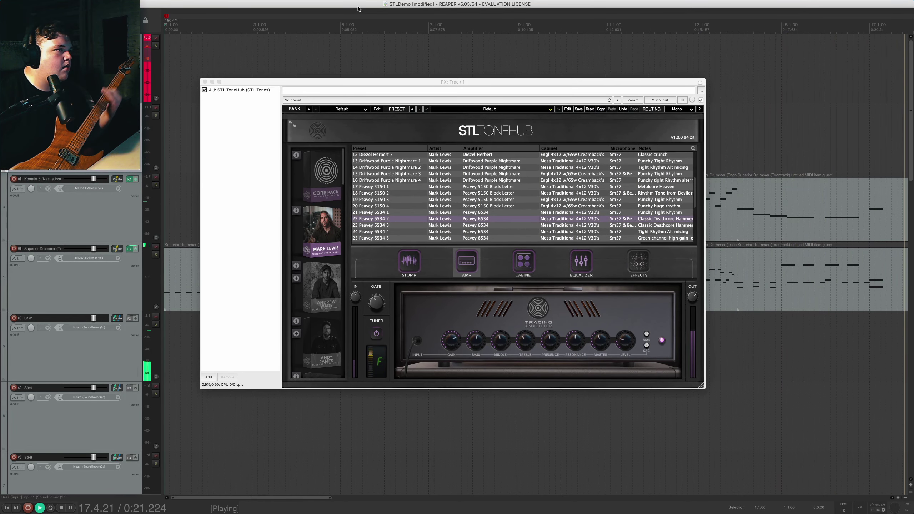
Advance to the 24 Peavey 6534 4 preset, stop playback and load 26 EVH 5150III Stealth 6L6.
key(Down)
key(Down)
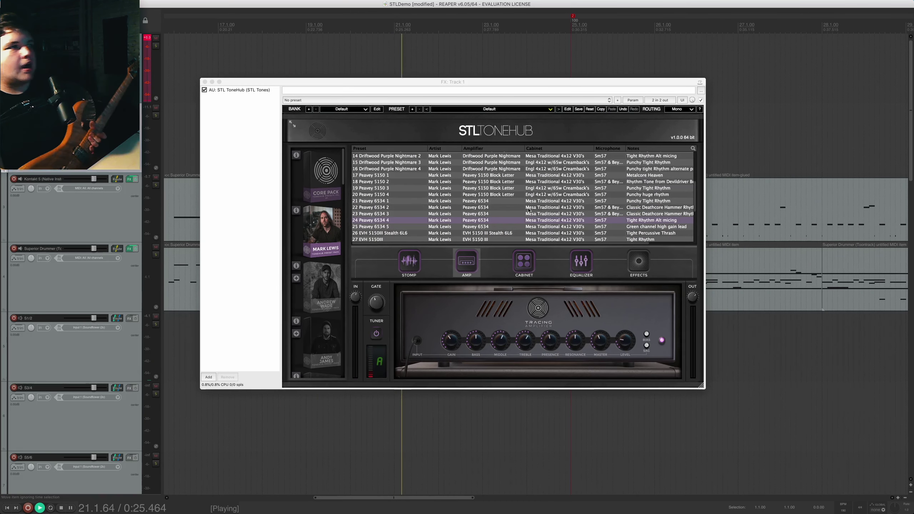
key(space)
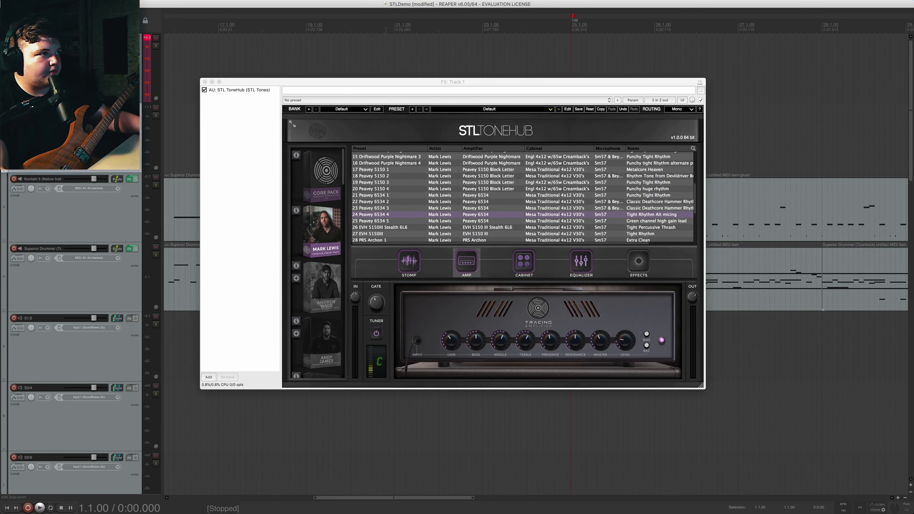
click(404, 227)
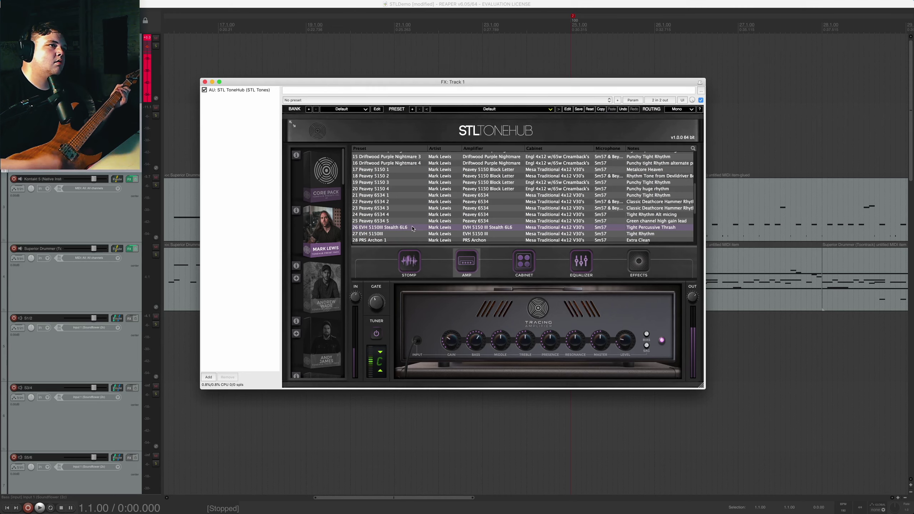
Audition the 26 EVH 5150III Stealth 6L6 preset over the backing track, stop playback and load 27 EVH 5150III.
key(space)
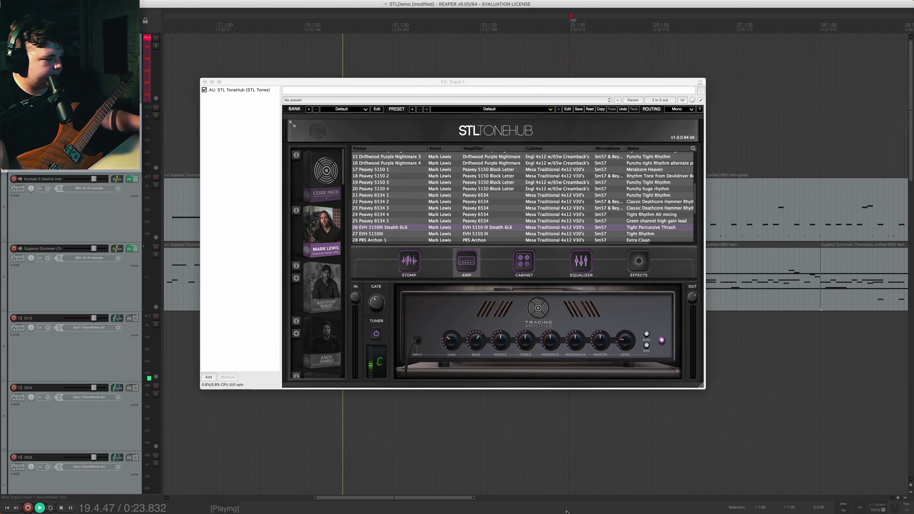
key(space)
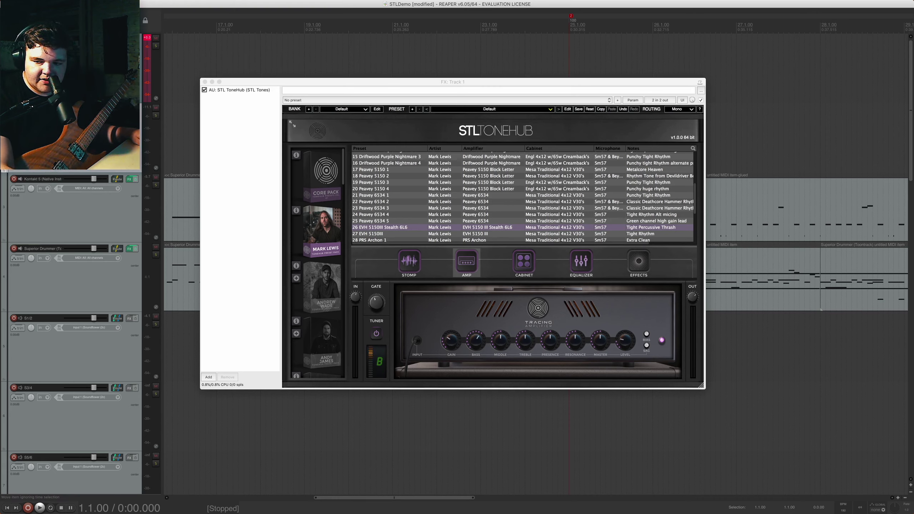
click(416, 234)
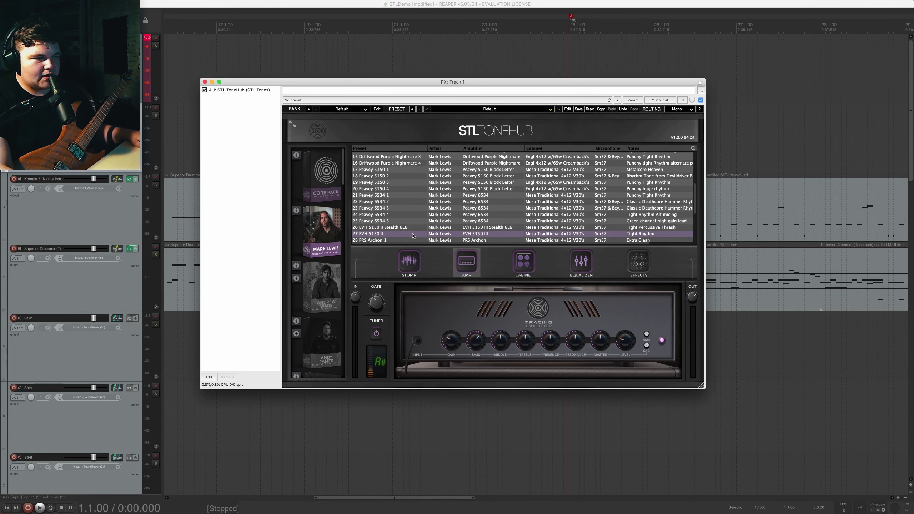
Advance to the 29 PRS Archon 2 preset and auto-fit the list's columns to give the notes more room.
click(386, 5)
click(572, 160)
key(Down)
key(Down)
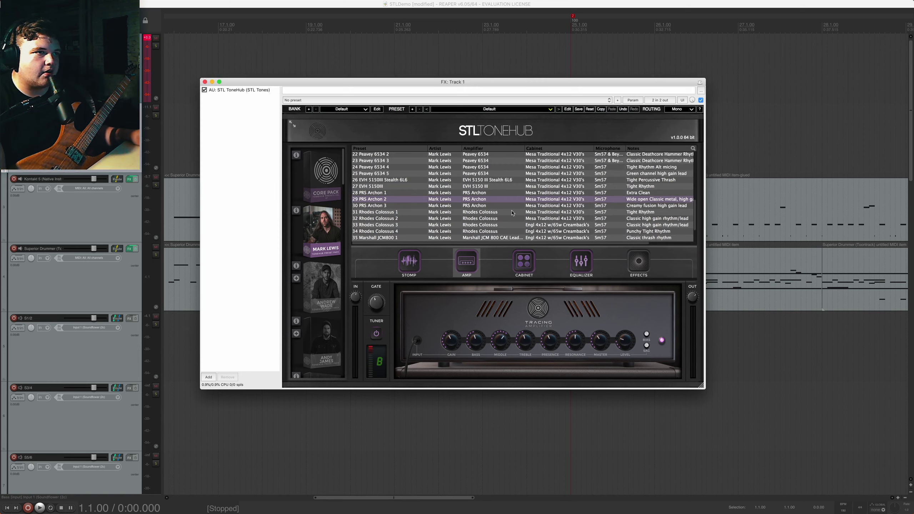
scroll(513, 212, down, 3)
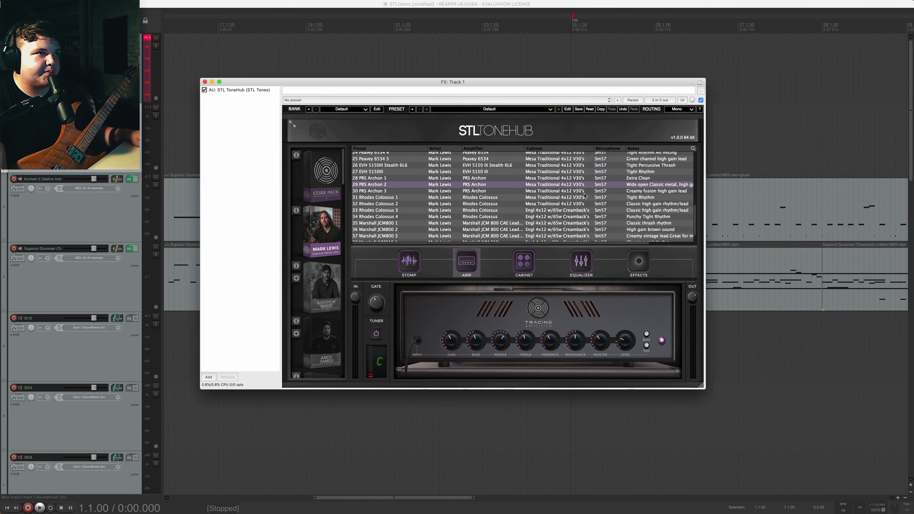
double_click(626, 148)
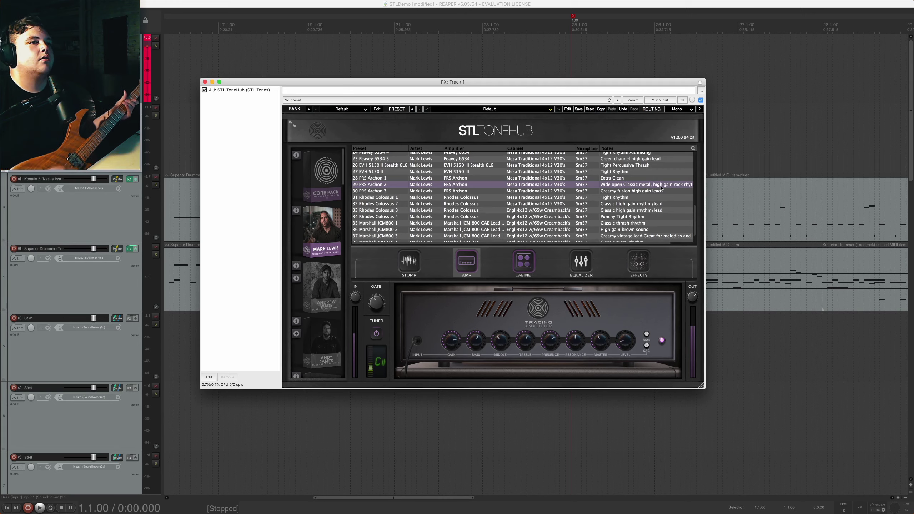
Load the 31 Rhodes Colossus 1 preset and slightly adjust its noise gate threshold.
key(Down)
key(Down)
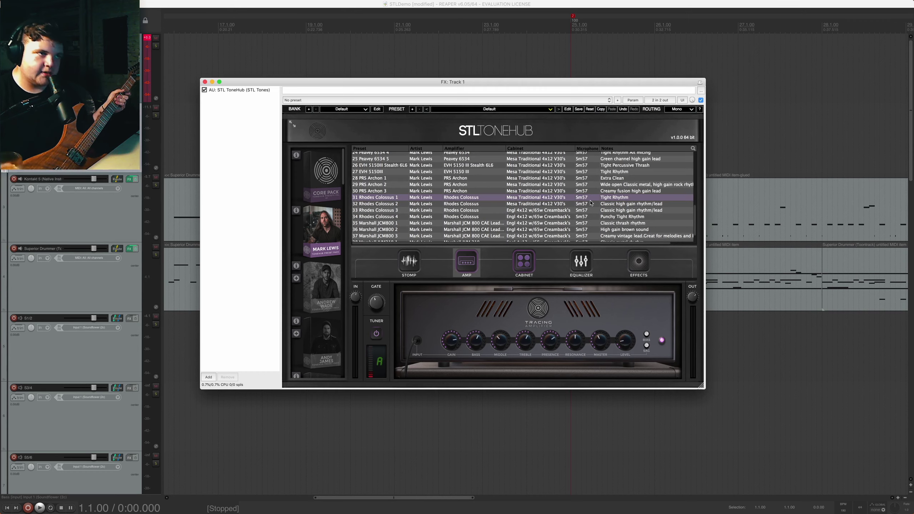
scroll(592, 204, down, 3)
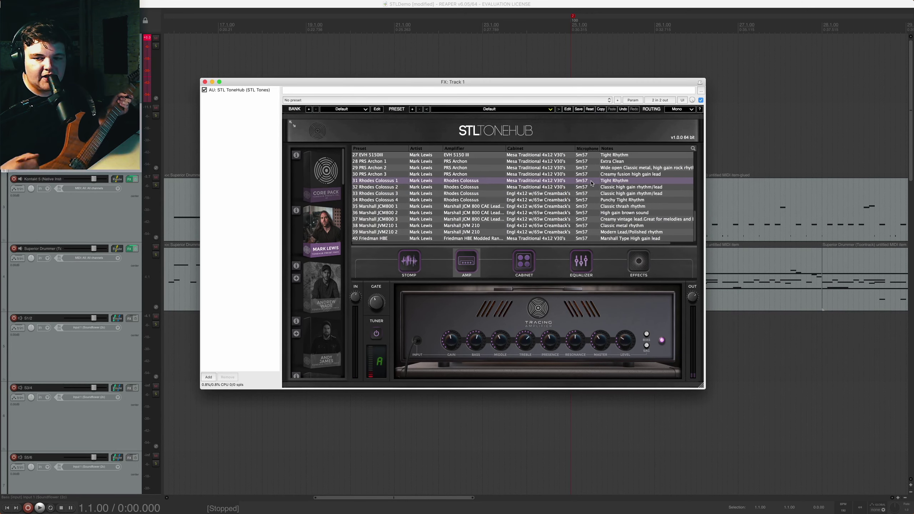
mouse_move(378, 307)
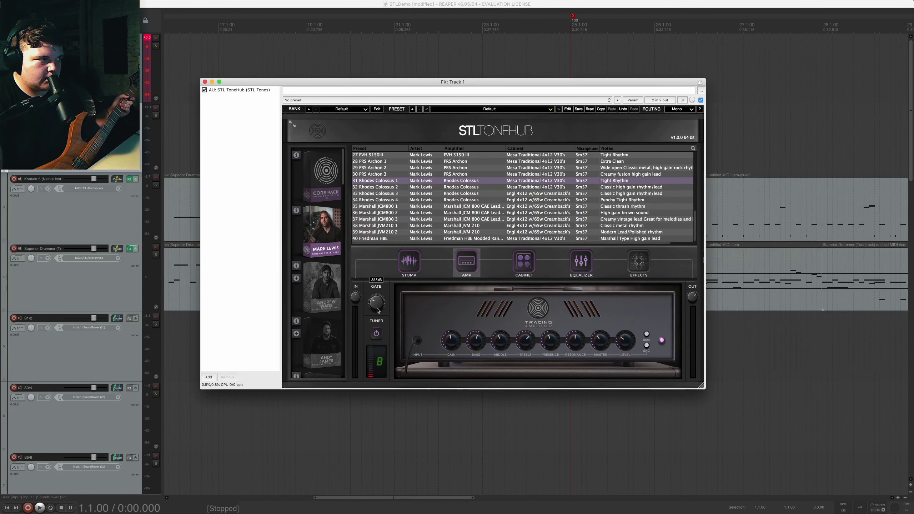
drag(377, 309, 377, 311)
Play the backing track to audition the Rhodes Colossus 1 preset, and stop playback.
click(514, 507)
key(space)
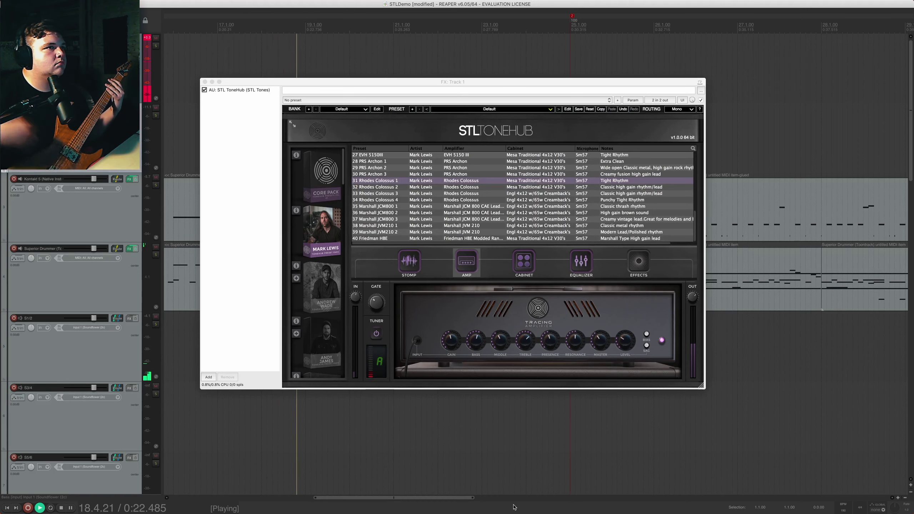
key(space)
Load the 32 Rhodes Colossus 2, 33 Rhodes Colossus 3 and 36 Marshall JCM800 2 presets in turn.
click(665, 188)
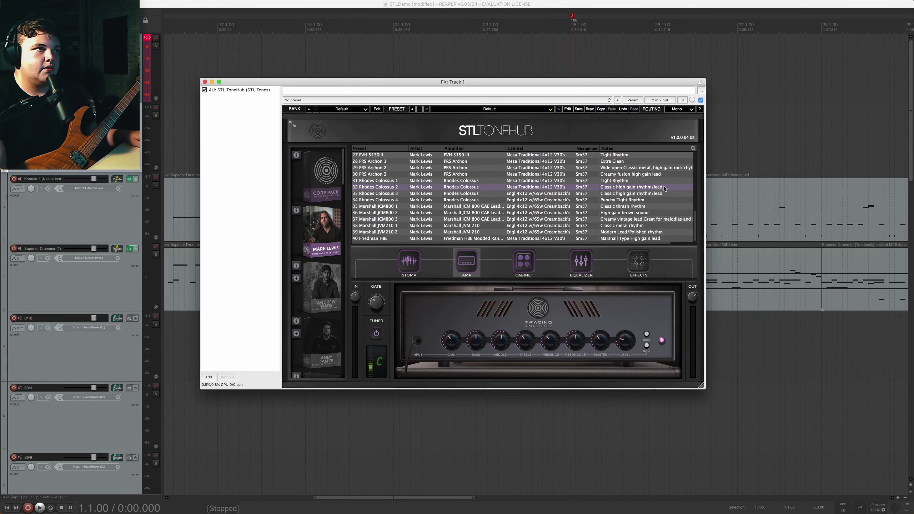
click(635, 195)
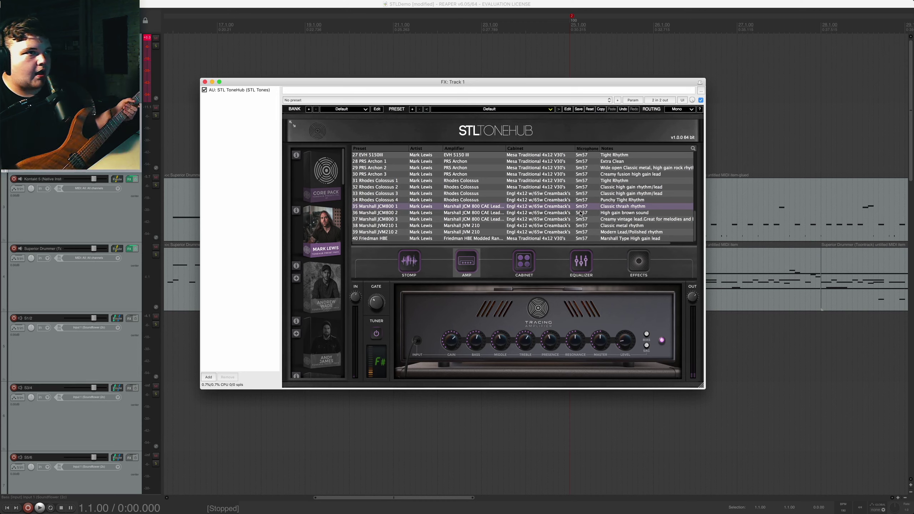
click(601, 213)
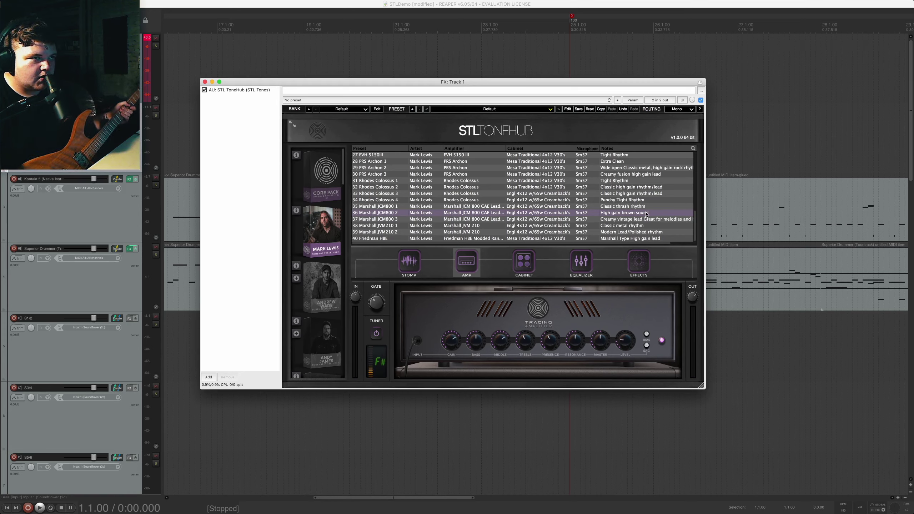
Load the 37 Marshall JCM800 3 preset and bring its full note into view.
click(650, 222)
scroll(687, 243, right, 2)
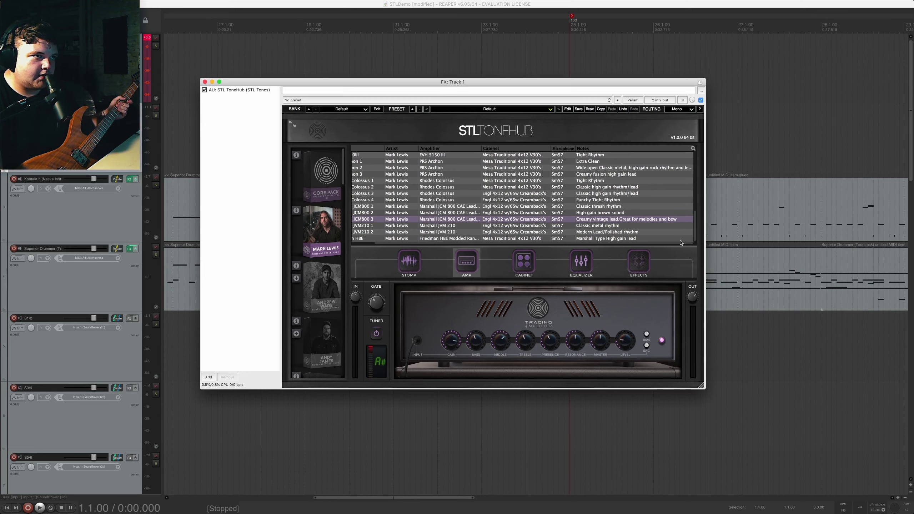
scroll(677, 243, left, 1)
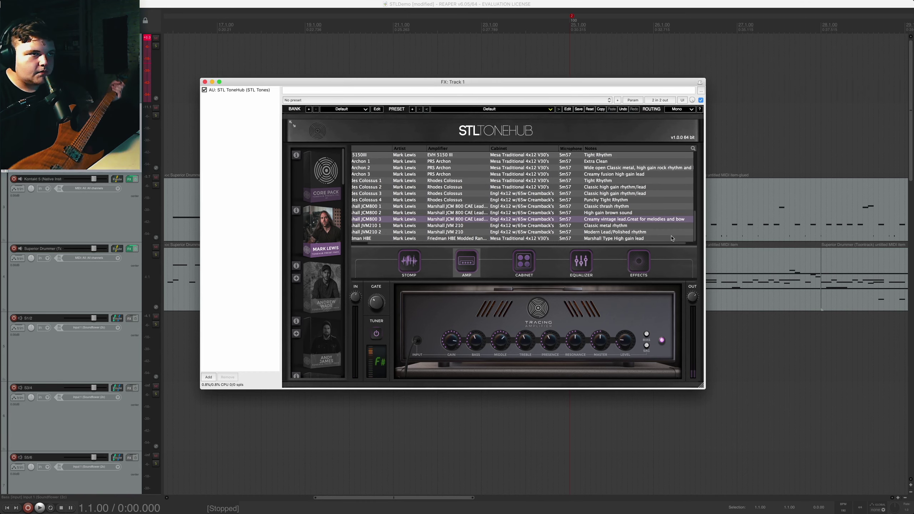
Load the 38 Marshall JVM210 1, 39 Marshall JVM210 2 and 40 Friedman HBE presets one after another.
click(616, 225)
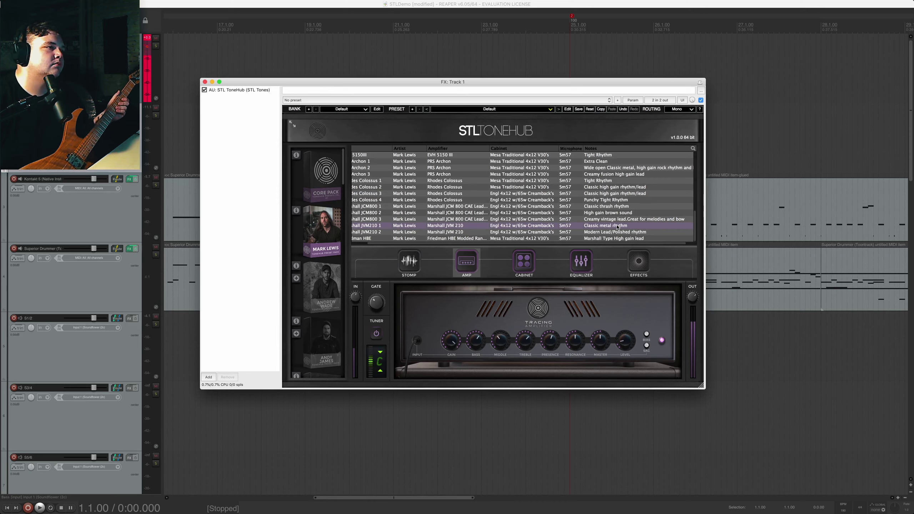
scroll(576, 249, left, 2)
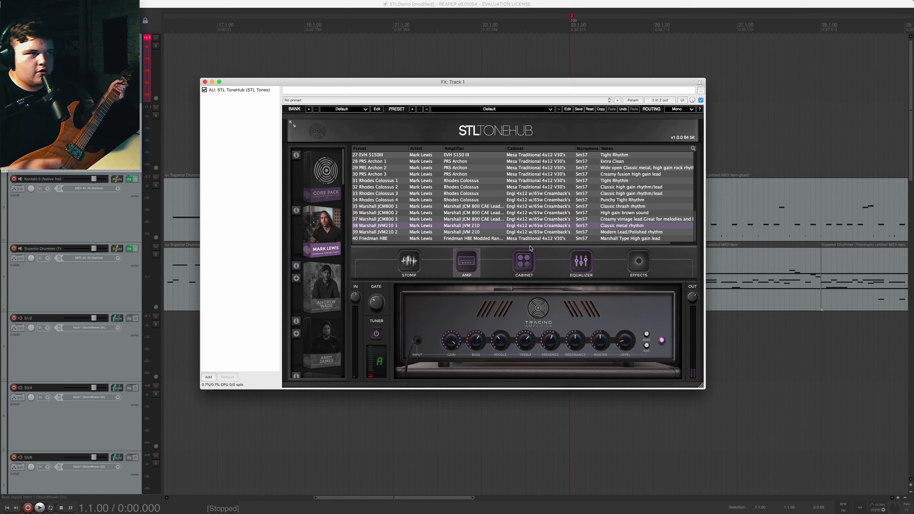
click(661, 232)
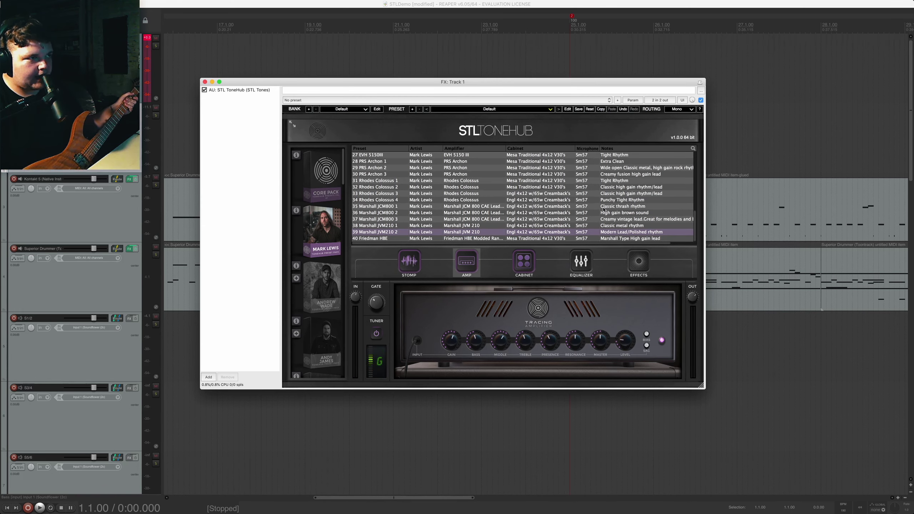
click(665, 239)
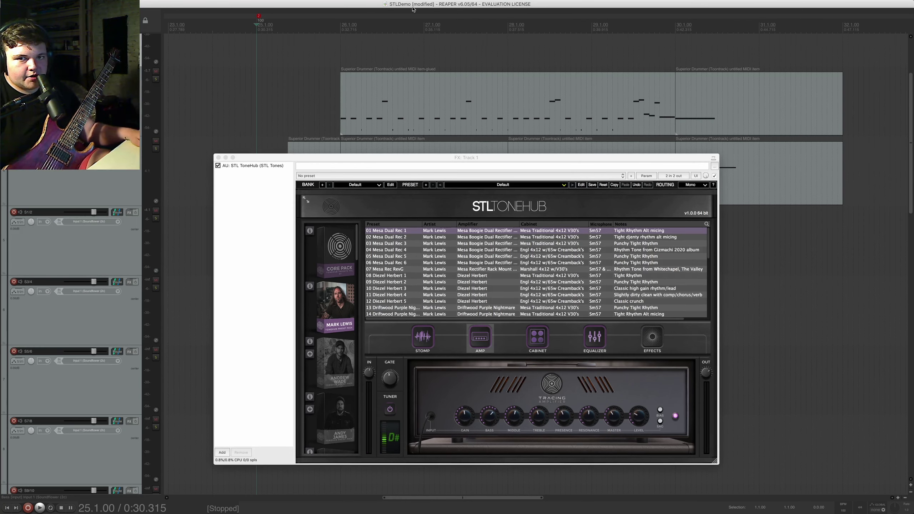
Audition the 04 Mesa Dual Rec 4 and 07 Mesa Rec RevG presets over the backing track, stopping playback after each.
key(space)
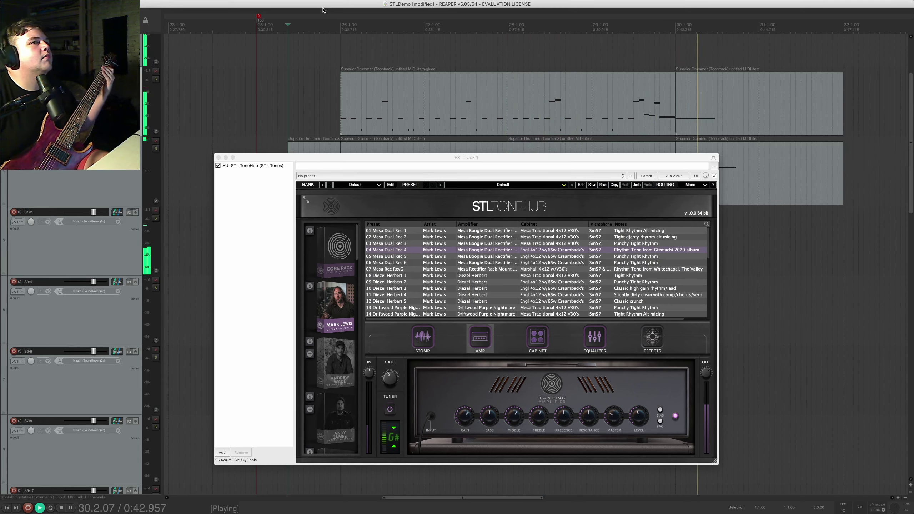
key(space)
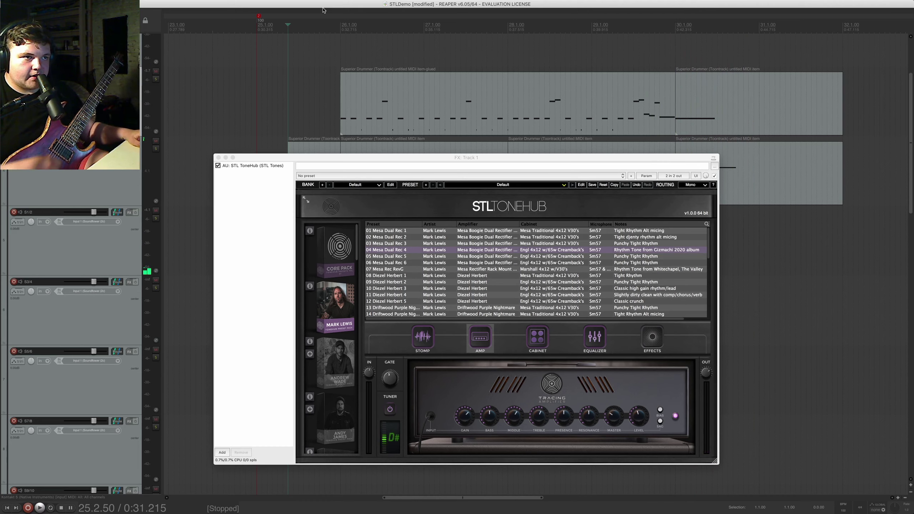
click(501, 268)
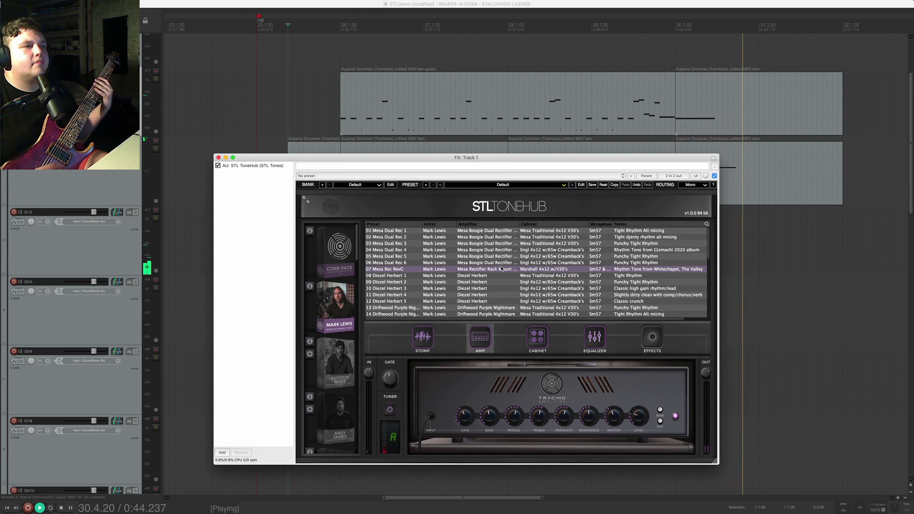
key(space)
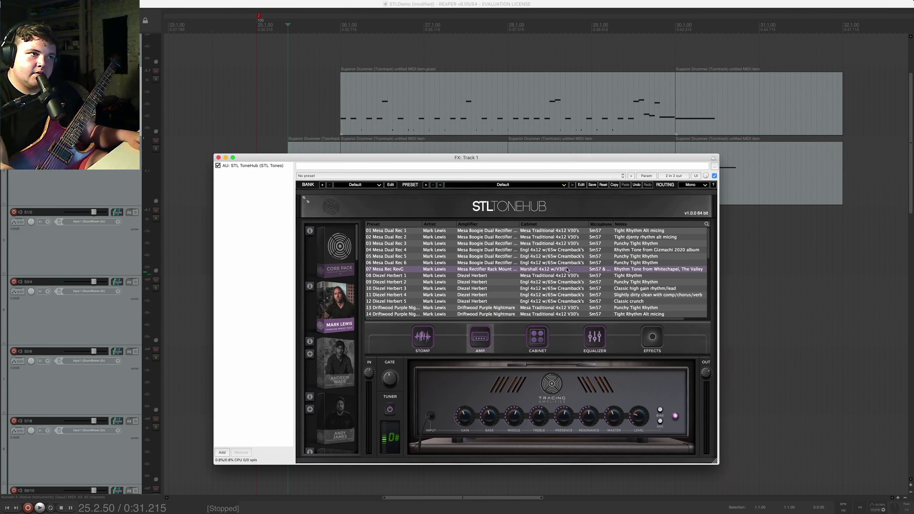
Load the 13 Driftwood Purple Nightmare preset, audition it with the backing track and stop playback.
scroll(516, 300, down, 1)
click(516, 299)
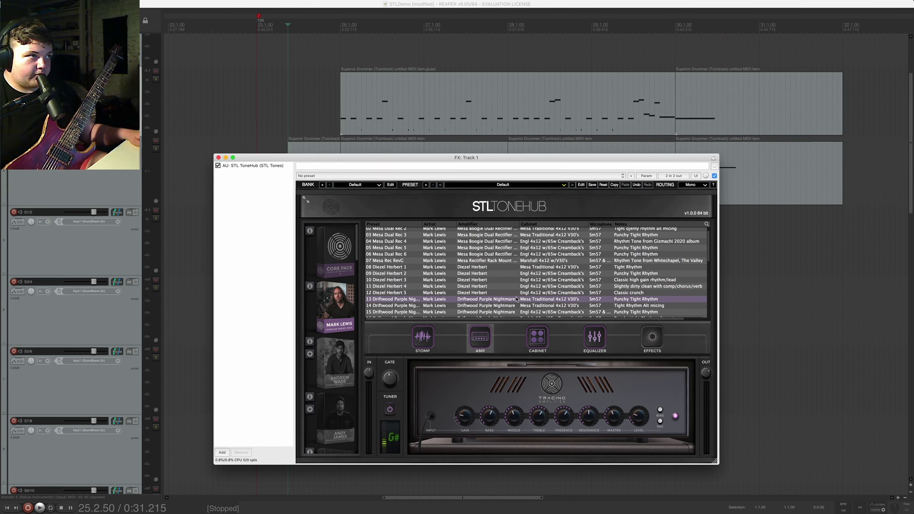
key(space)
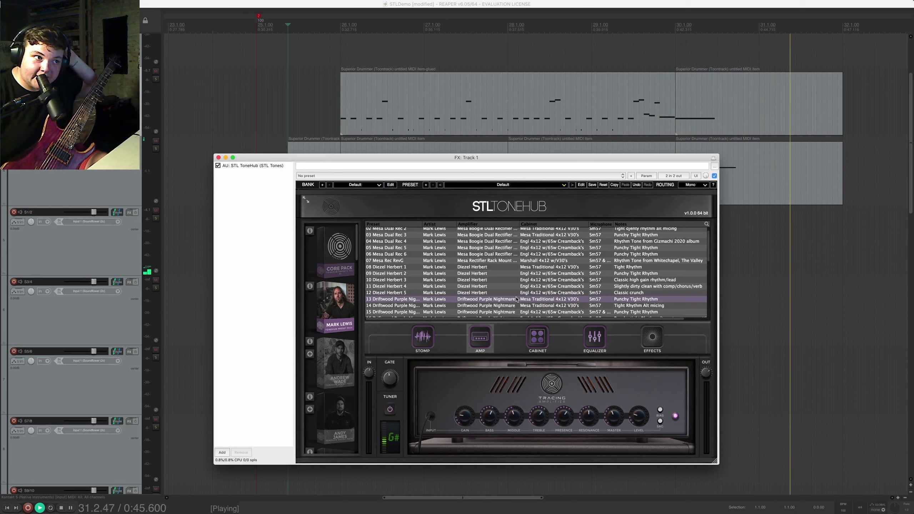
key(space)
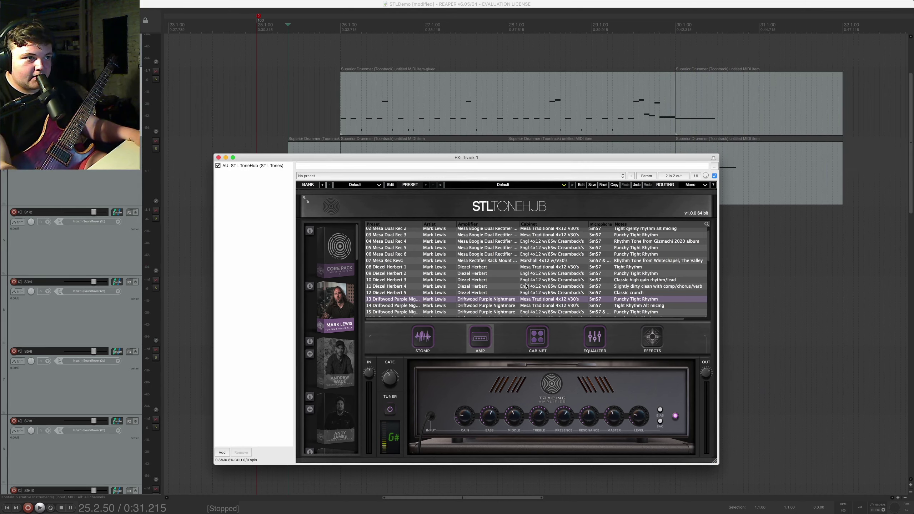
Load the 14 Driftwood Purple Nightmare preset, play it against the backing track and stop.
scroll(527, 286, down, 2)
click(504, 292)
key(space)
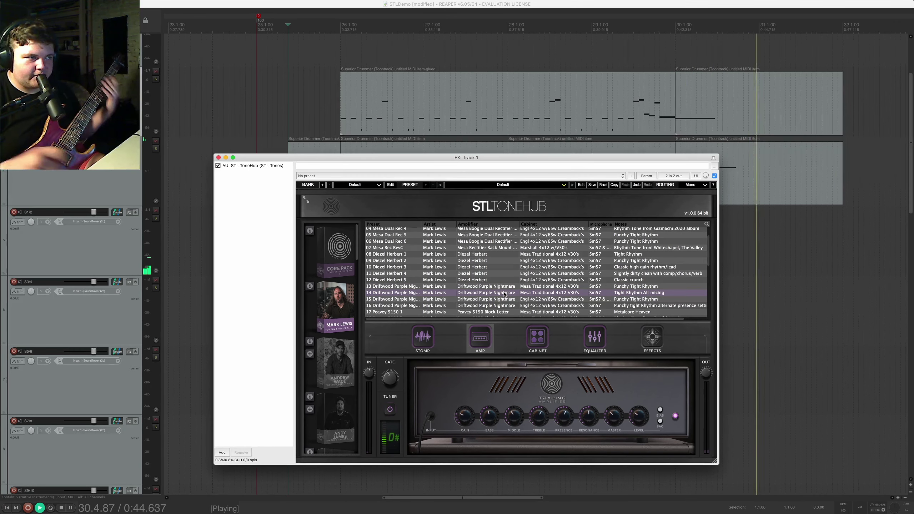
key(space)
Load the 15 Driftwood Purple Nightmare 3 preset, audition it over the backing track and stop playback.
click(481, 305)
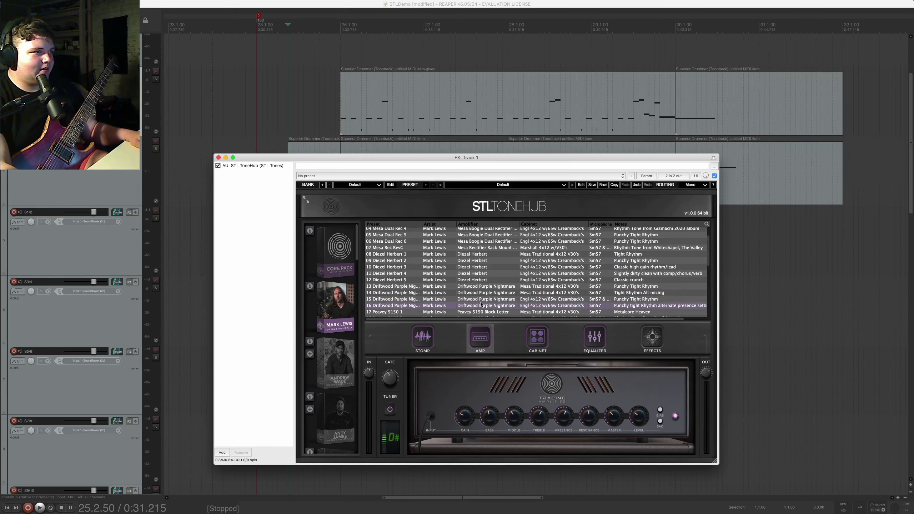
click(482, 299)
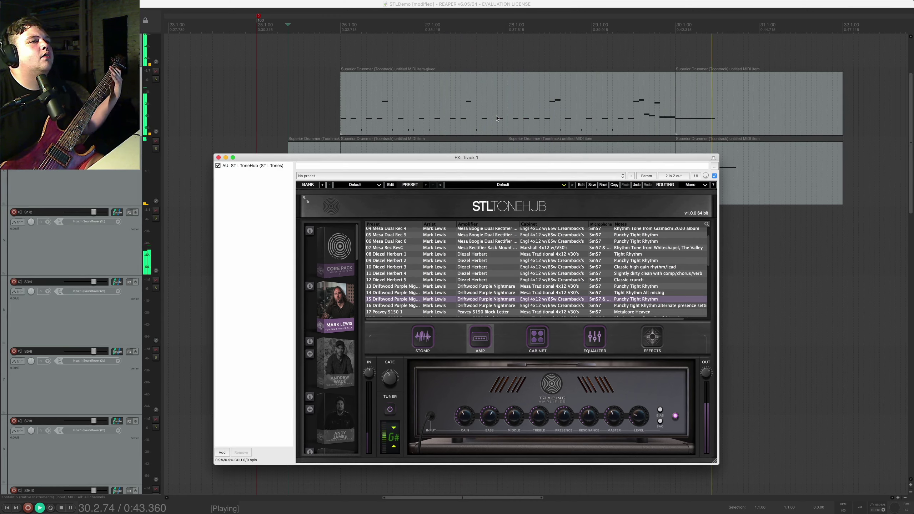
key(space)
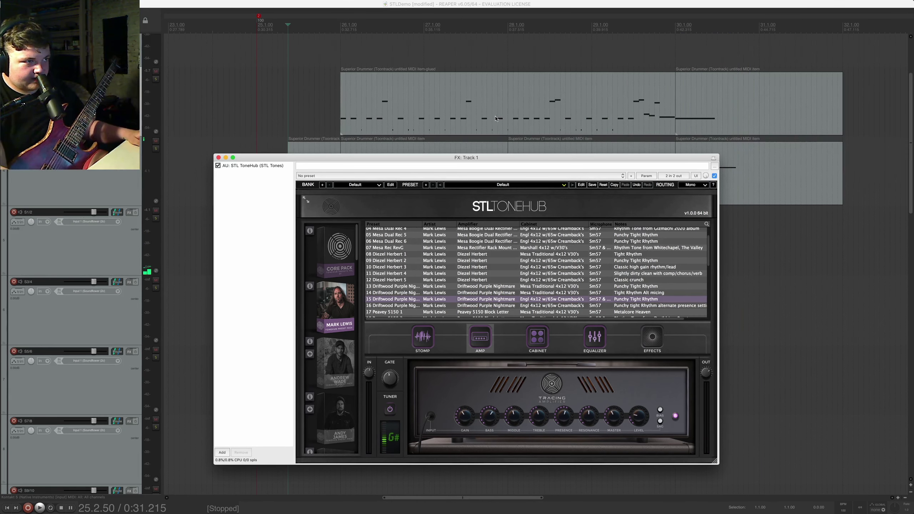
Load 16 Driftwood Purple Nightmare 4, advance to 18 Peavey 5150 2 and audition it with the backing track.
click(536, 306)
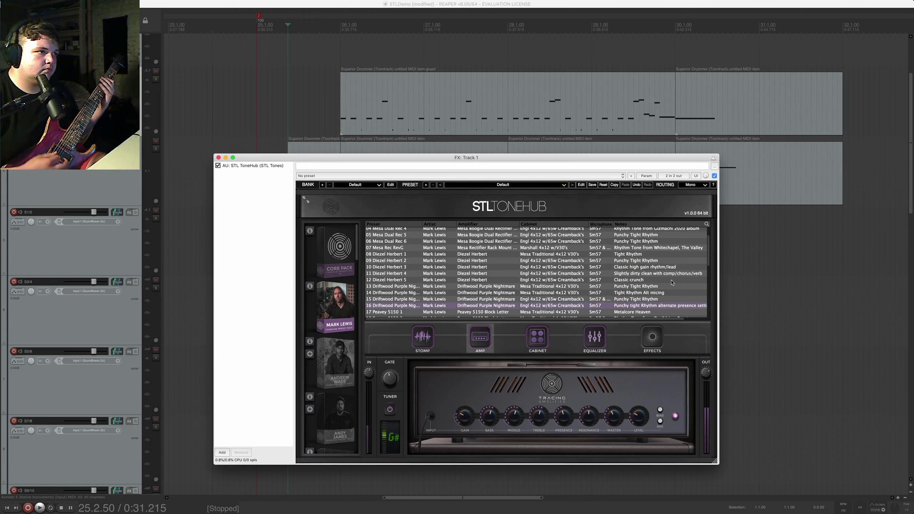
key(Down)
key(Down)
key(space)
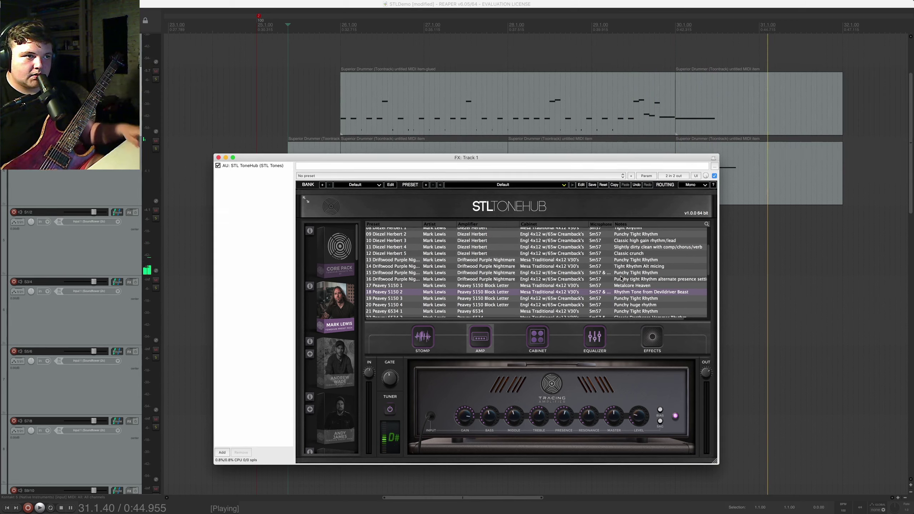
key(space)
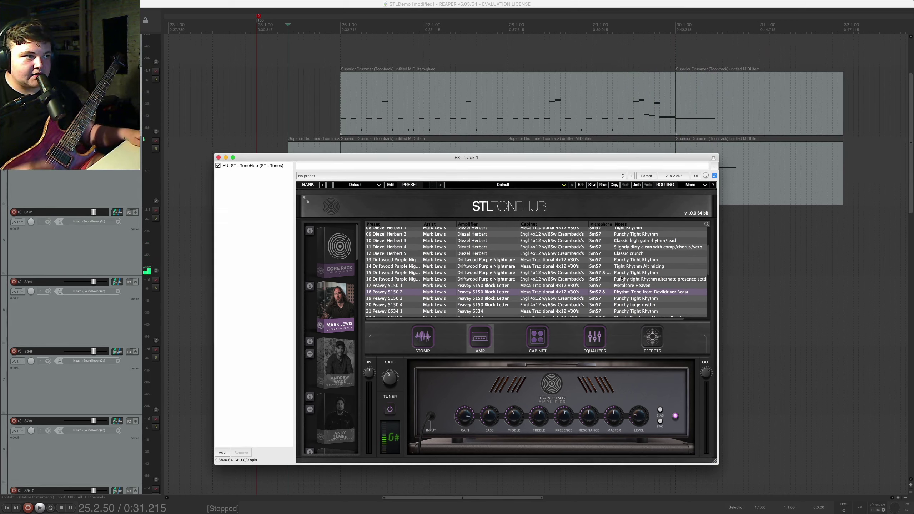
Load the 19 Peavey 5150 3 preset and start the backing track to hear it.
click(522, 299)
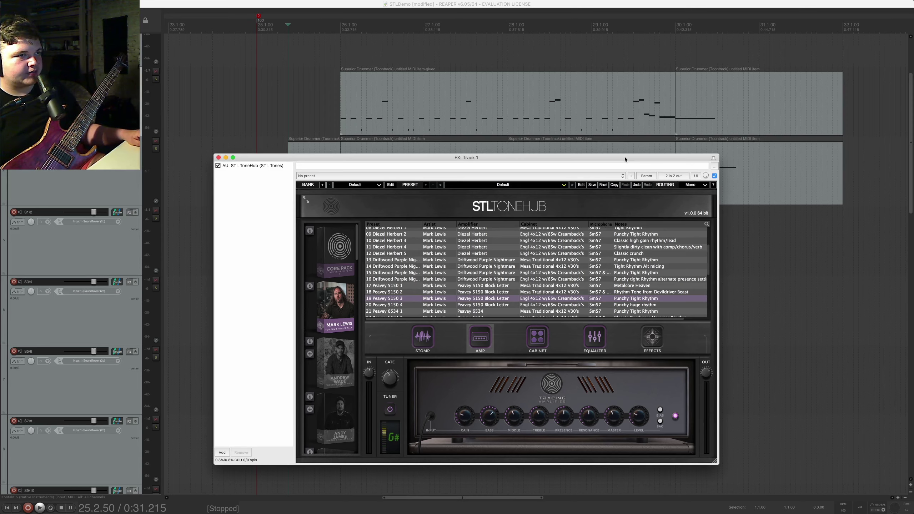
key(space)
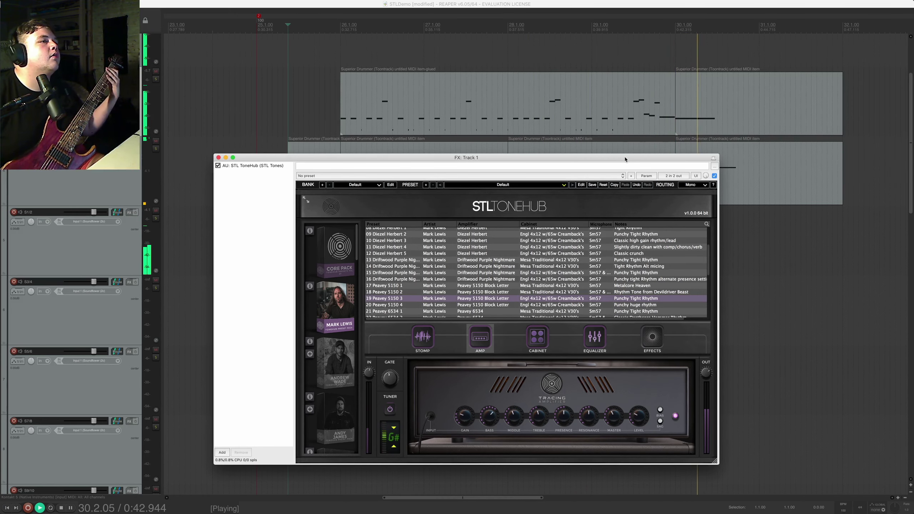
Stop the backing track and compare the 20 Peavey 5150 4 preset with 19 Peavey 5150 3.
key(space)
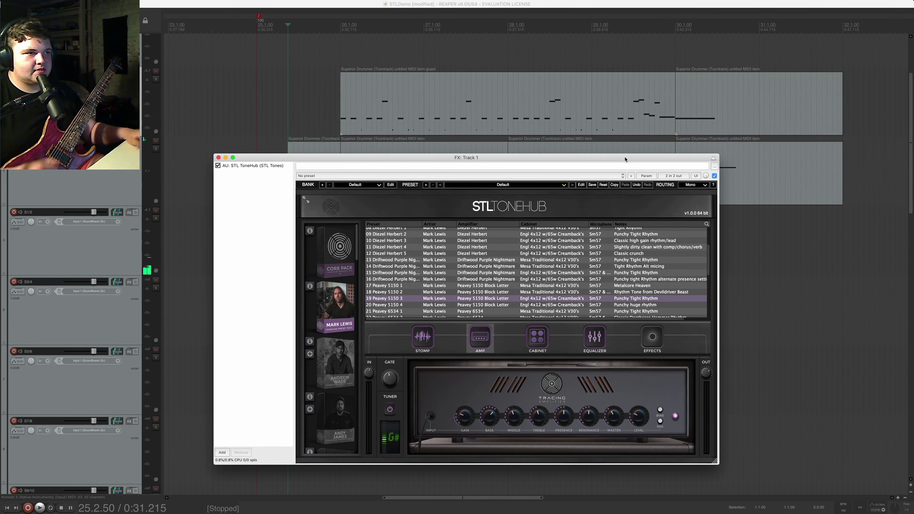
click(577, 305)
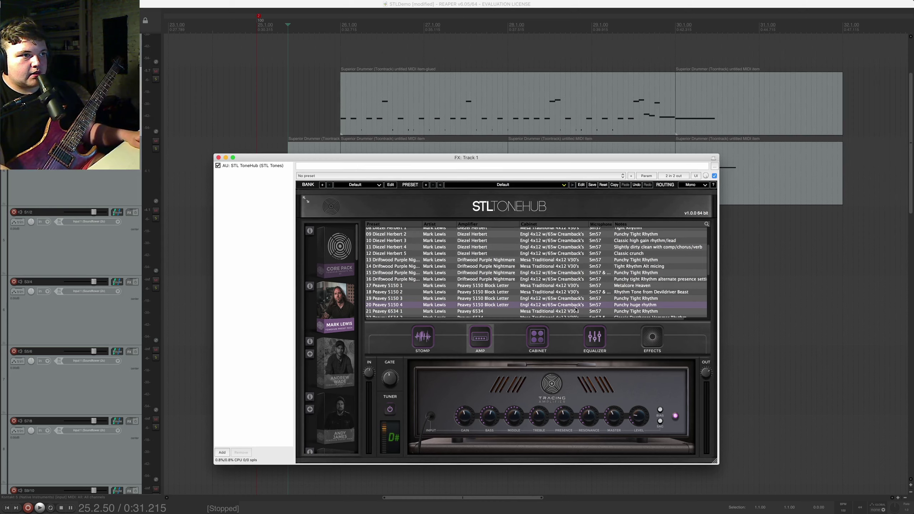
click(569, 299)
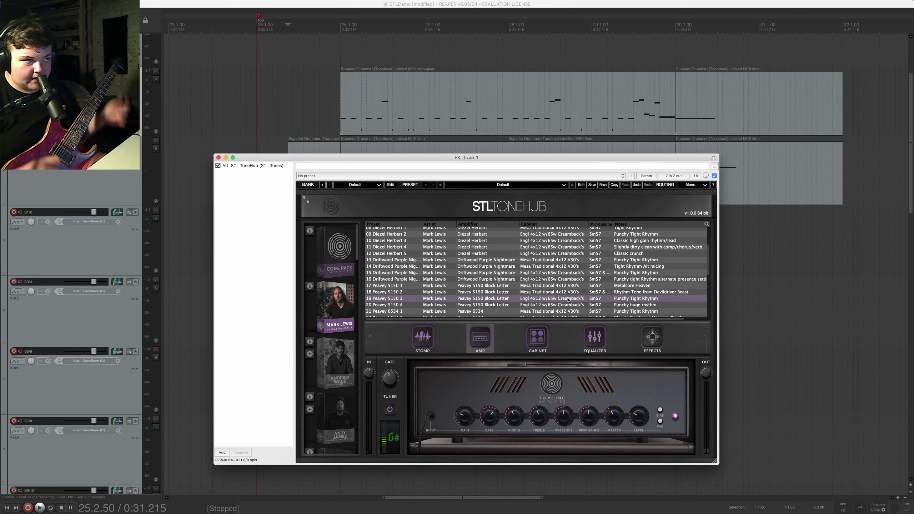
Load the 21 Peavey 6534 1 preset and audition it over the backing track twice, stopping playback after each pass.
scroll(535, 297, down, 3)
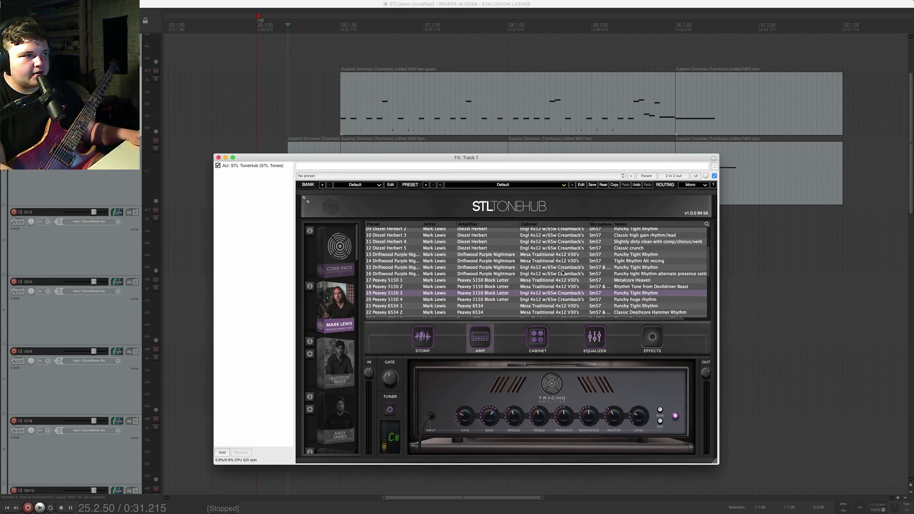
scroll(563, 300, down, 4)
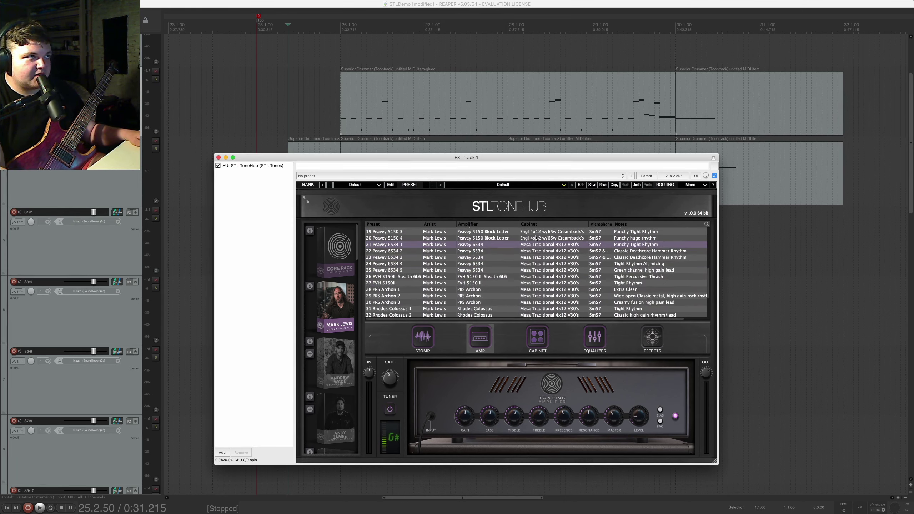
click(344, 8)
key(space)
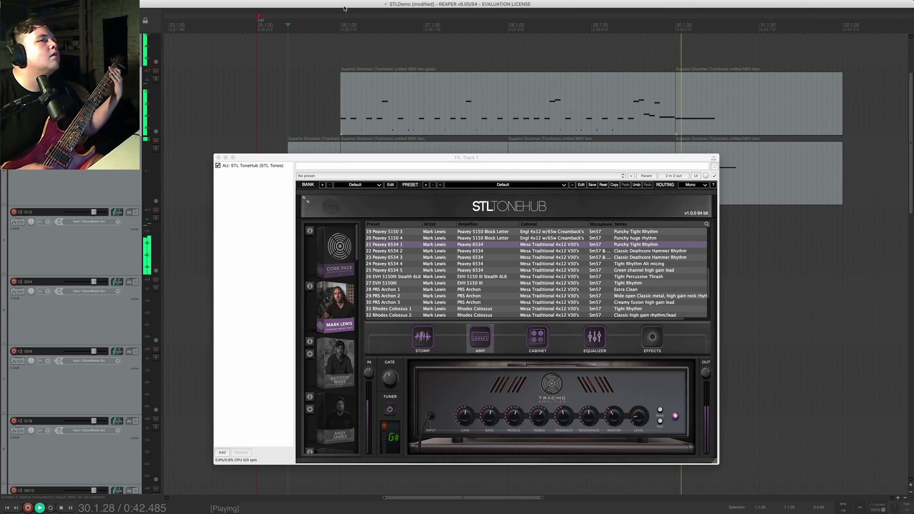
key(space)
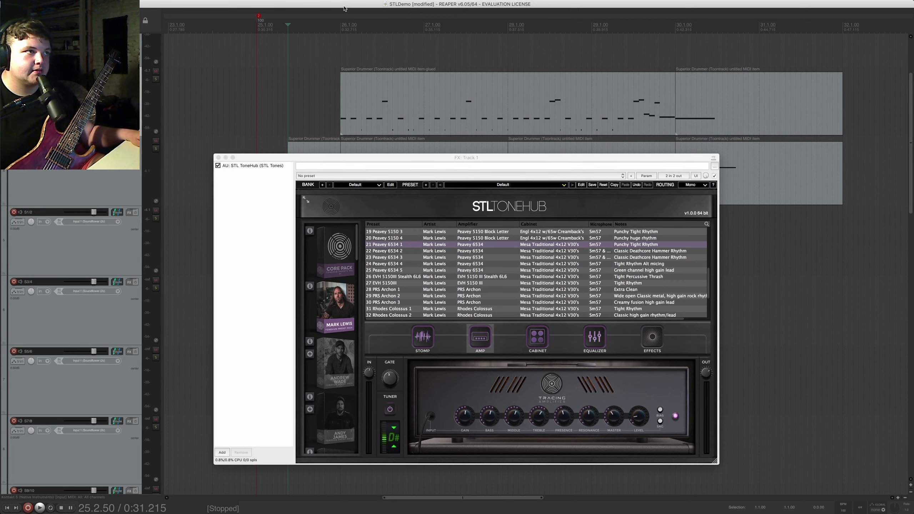
key(space)
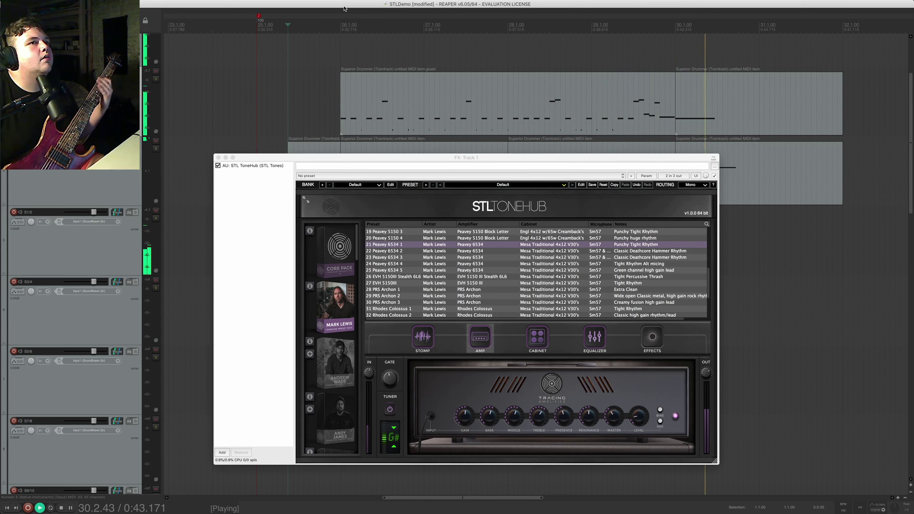
key(space)
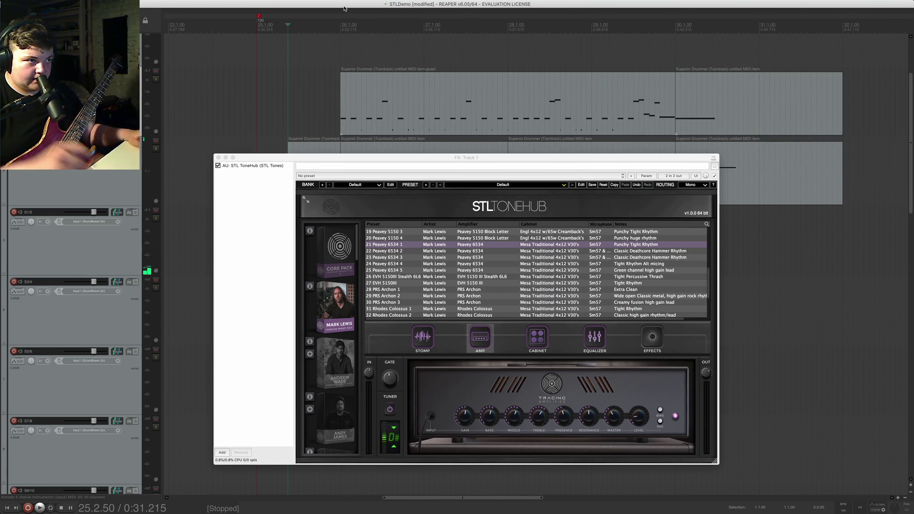
Load the 22 Peavey 6534 2 preset and play the backing track to audition it.
click(547, 252)
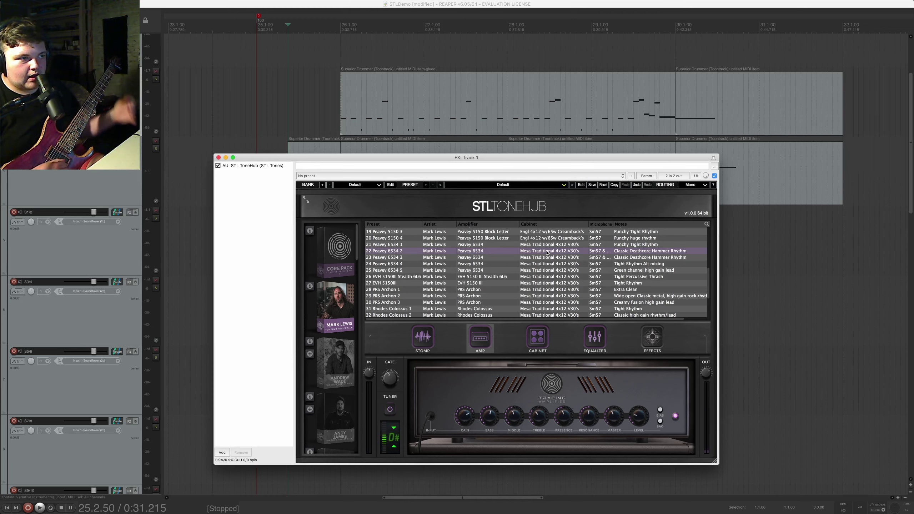
click(344, 509)
key(space)
Advance through the presets from 23 Peavey 6534 3 via 27 EVH 5150III to 31 Rhodes Colossus 1 to try their tones.
click(385, 257)
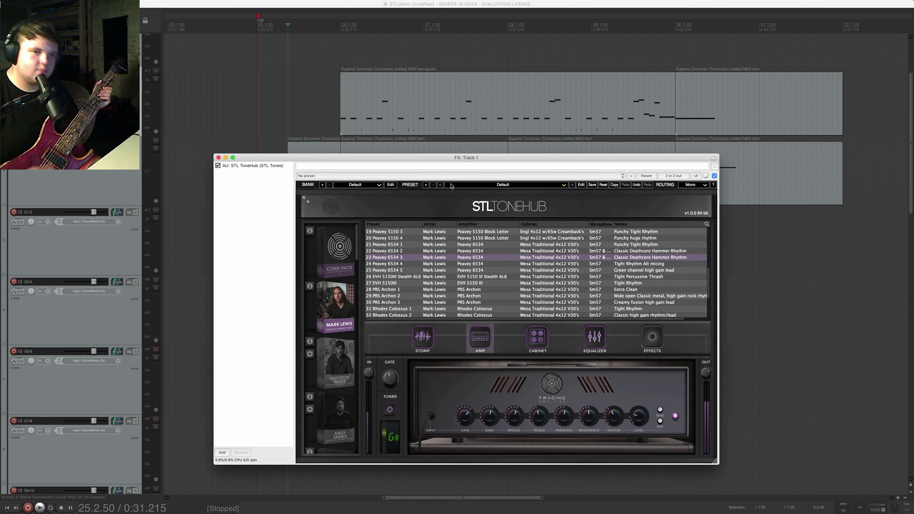
click(652, 283)
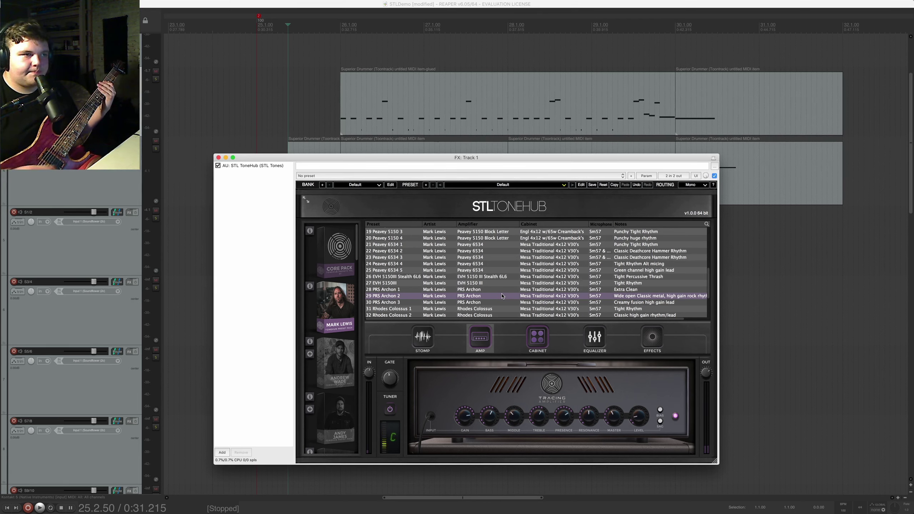
key(Down)
key(Down)
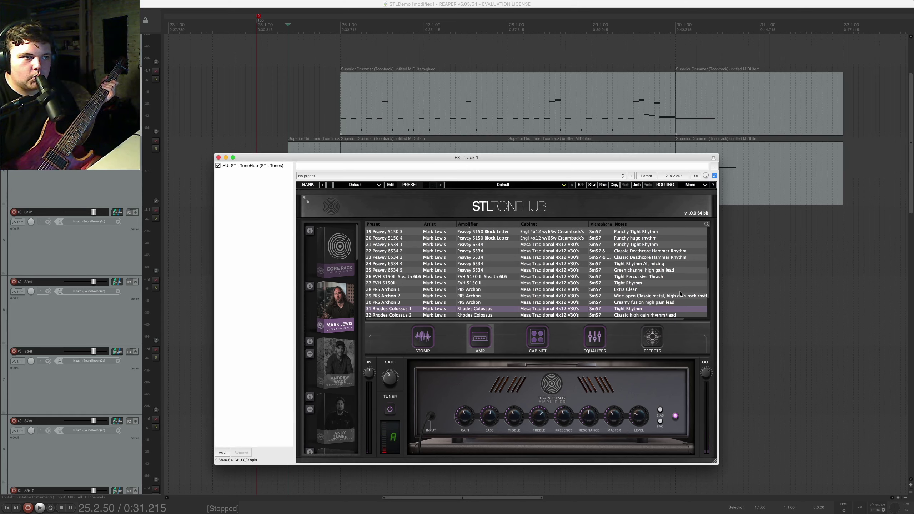
scroll(679, 300, down, 1)
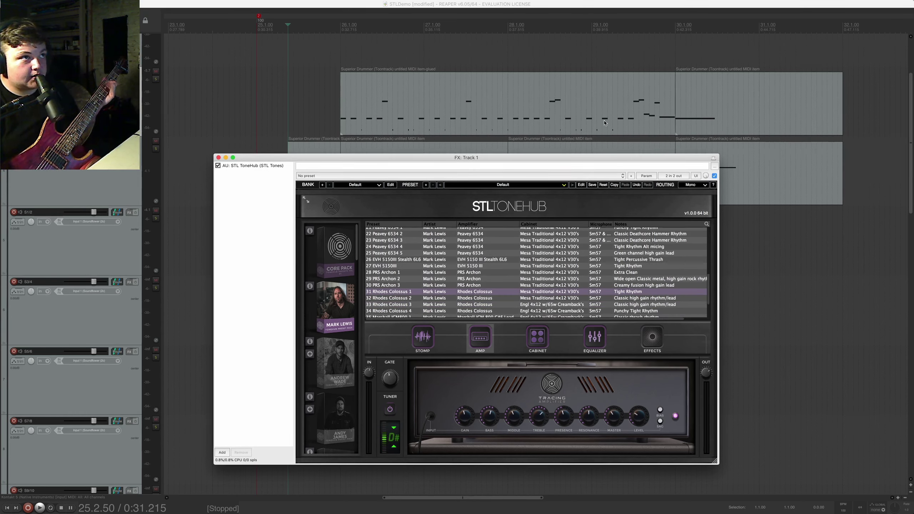
click(551, 5)
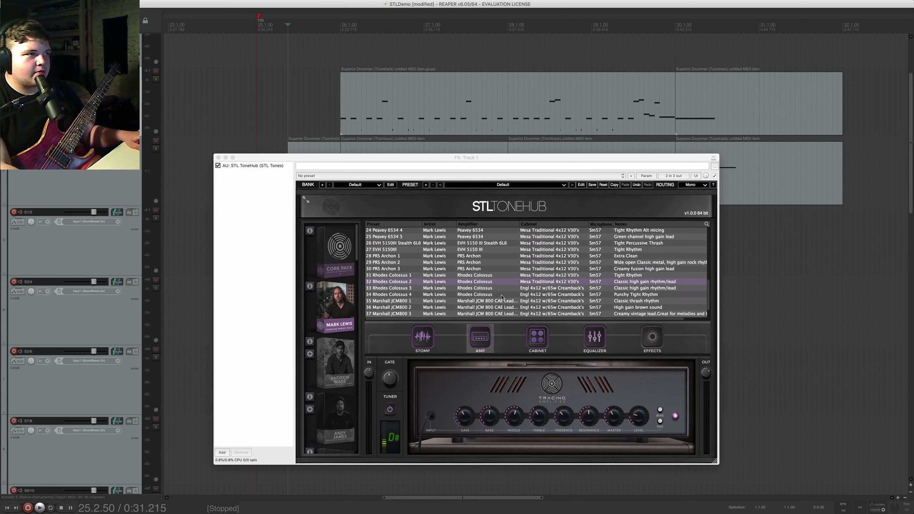
Load the 34 Rhodes Colossus 4 preset, audition it over the backing track and stop playback.
click(502, 295)
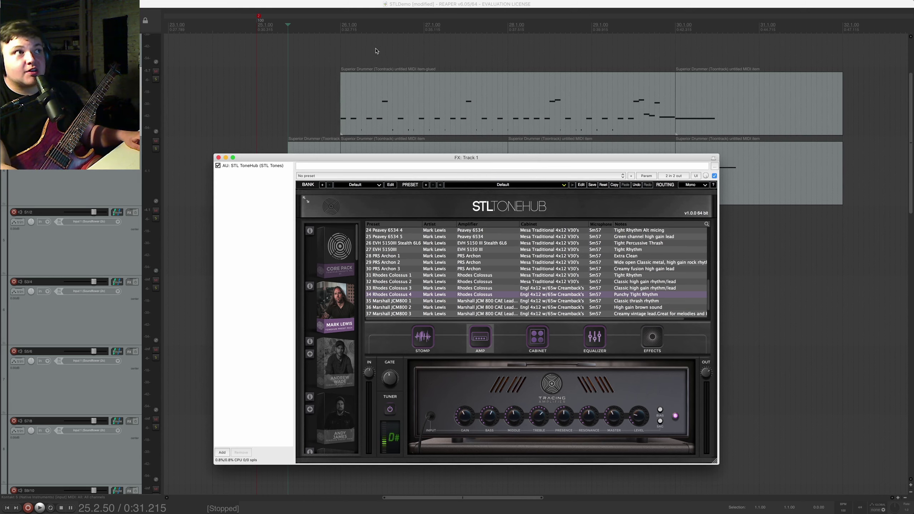
click(344, 4)
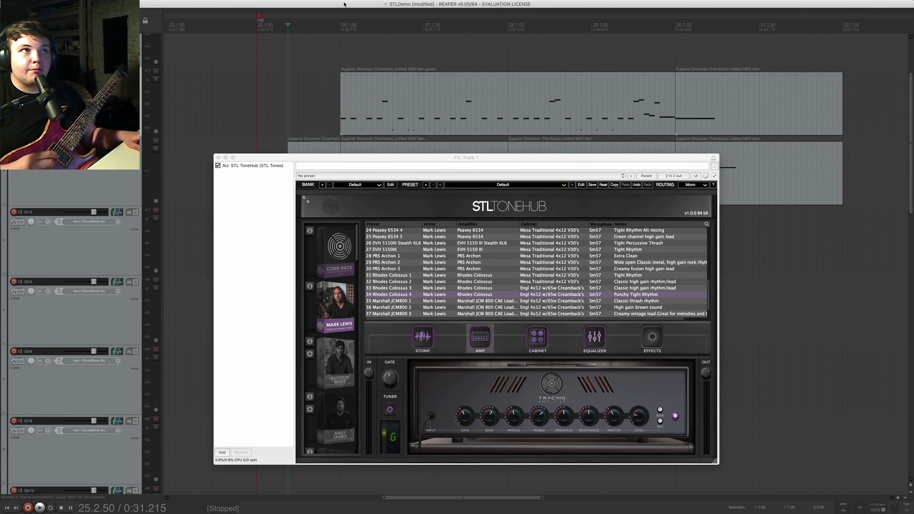
key(space)
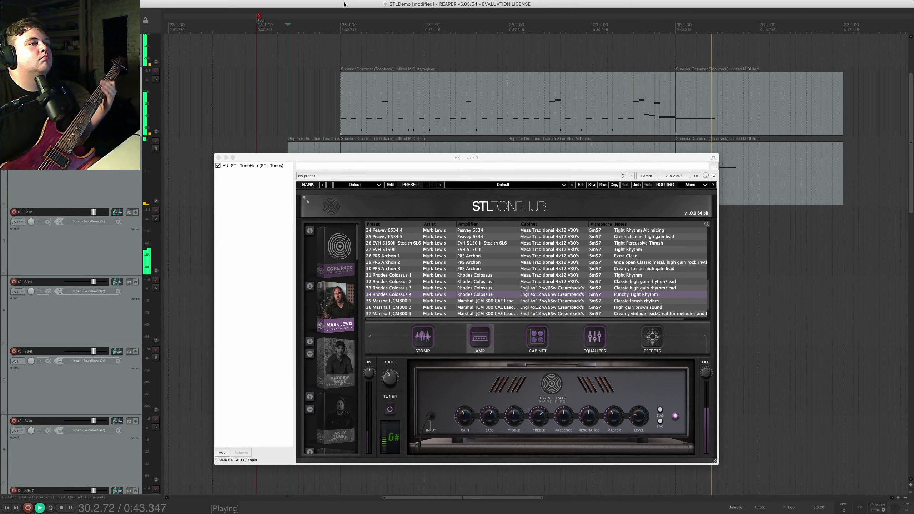
key(space)
Load the presets 35 Marshall JCM800 1, 36 Marshall JCM800 2 and 37 Marshall JCM800 3 in turn to try each tone.
click(659, 302)
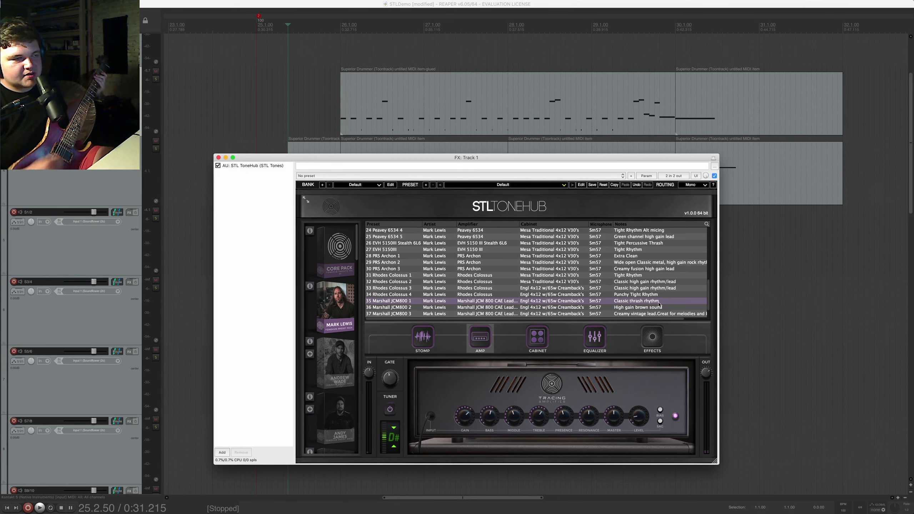
click(624, 308)
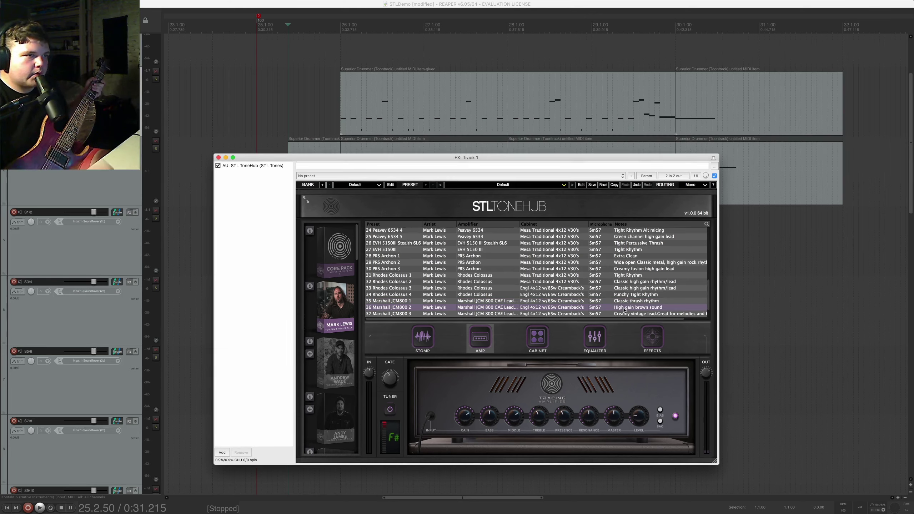
click(639, 315)
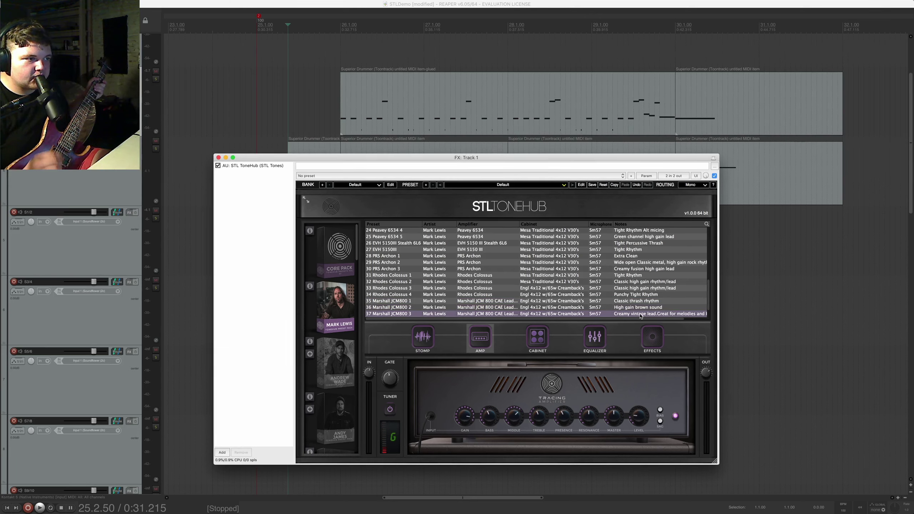